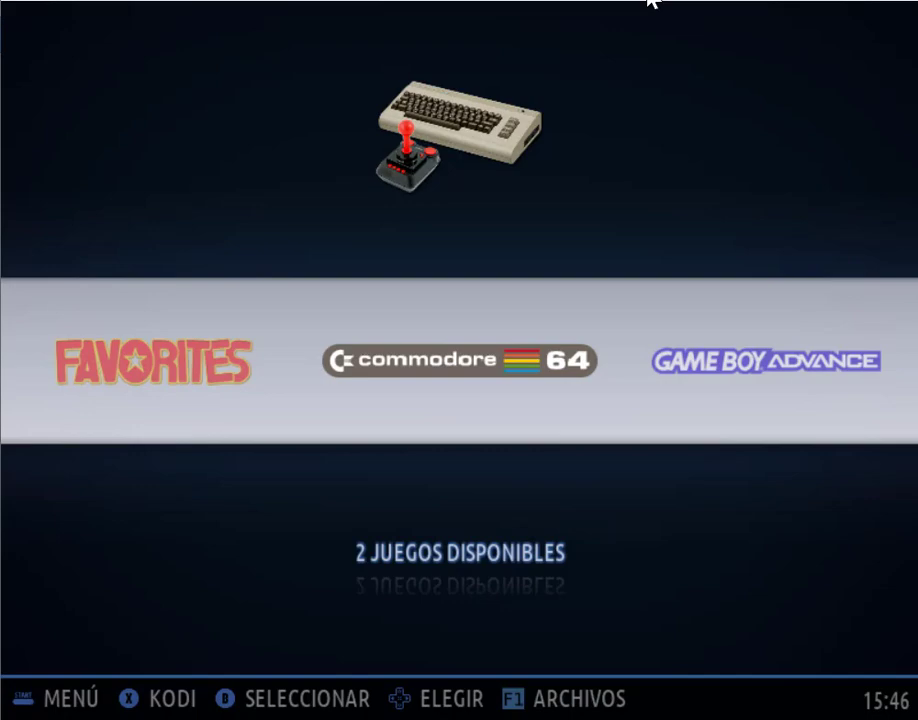
# Open the game settings (Configuración de juegos) from the main menu
pyautogui.press('Escape')
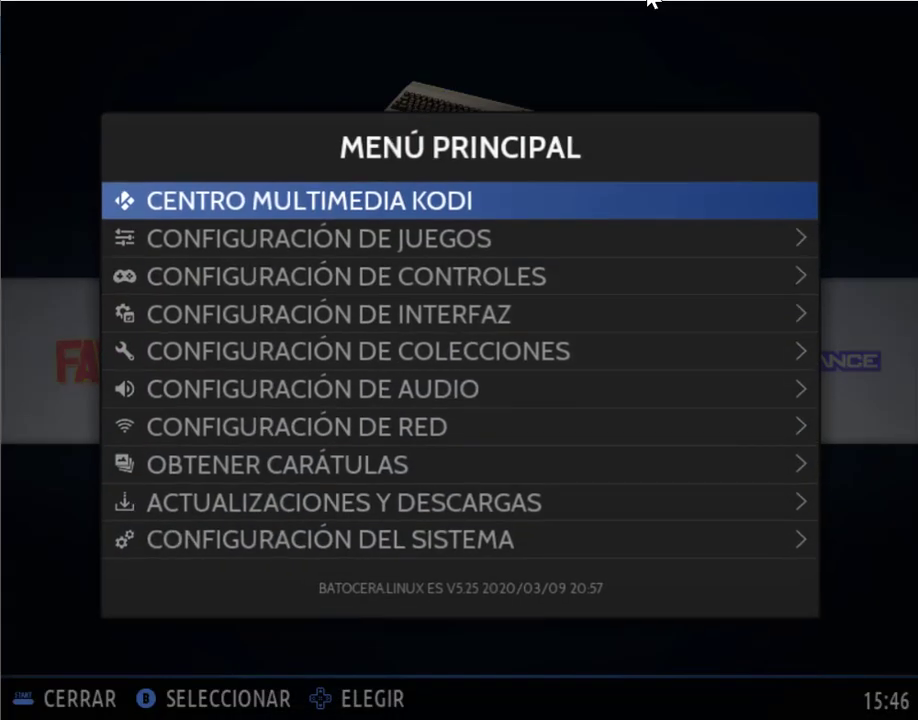
pyautogui.press('Down')
pyautogui.press('Down')
pyautogui.press('Down')
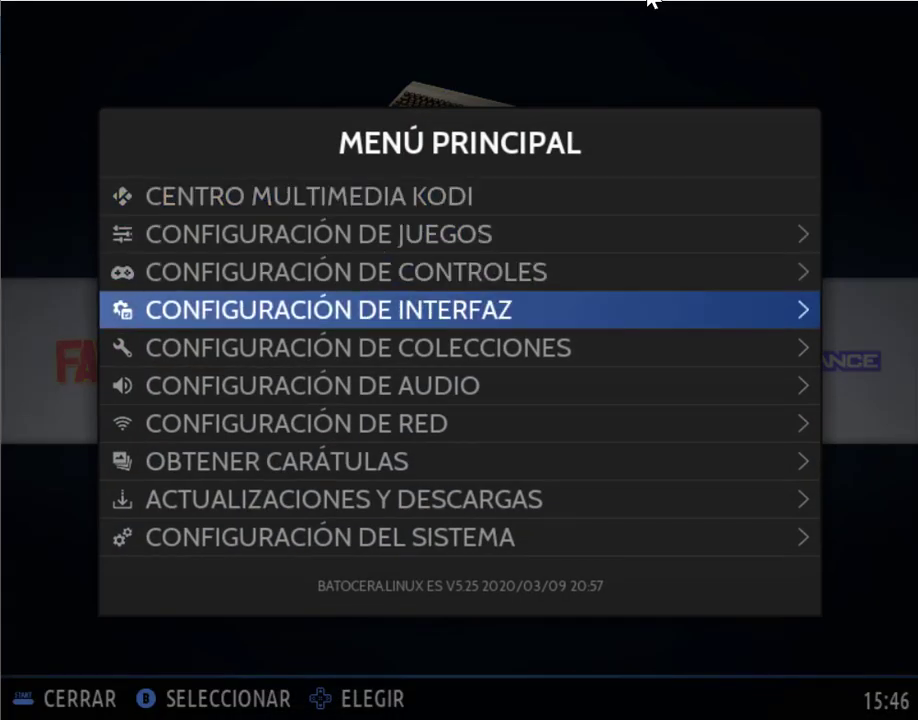
pyautogui.press('Up')
pyautogui.press('Up')
pyautogui.press('Return')
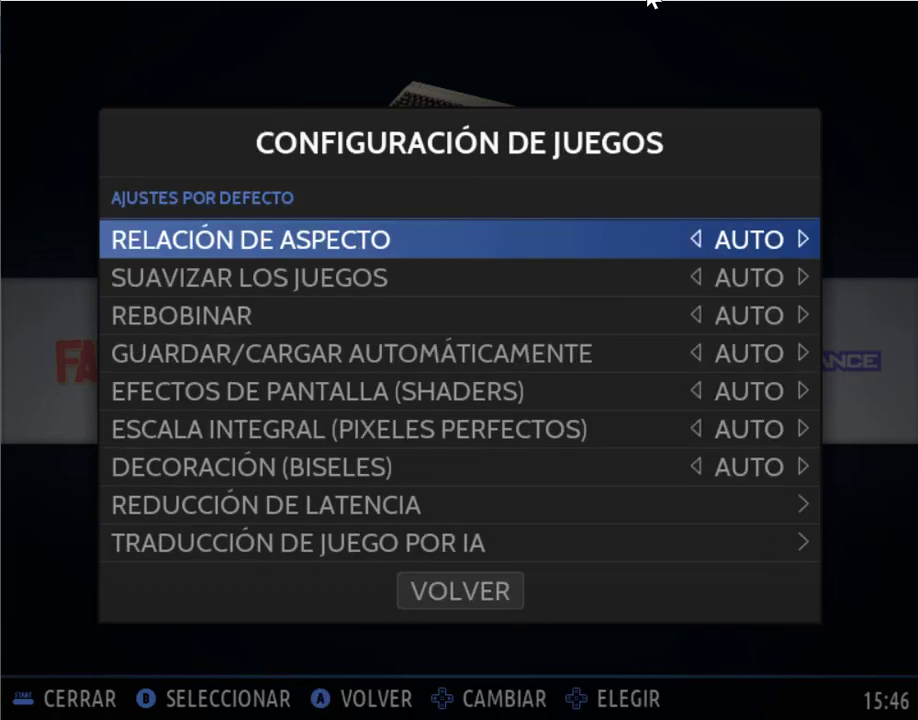
# Check the missing BIOS report (BIOS faltantes) in the game settings, and return to the system selection screen
pyautogui.press('Down')
pyautogui.press('Down')
pyautogui.press('Down')
pyautogui.press('Down')
pyautogui.press('Down')
pyautogui.press('Down')
pyautogui.press('Down')
pyautogui.press('Down')
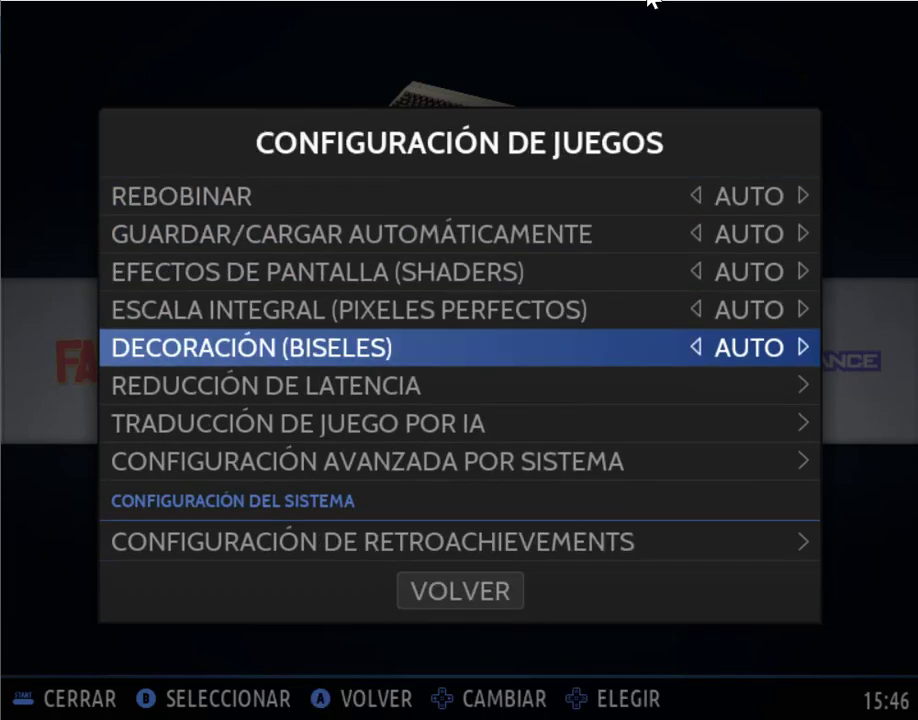
pyautogui.press('Down')
pyautogui.press('Down')
pyautogui.press('Down')
pyautogui.press('Down')
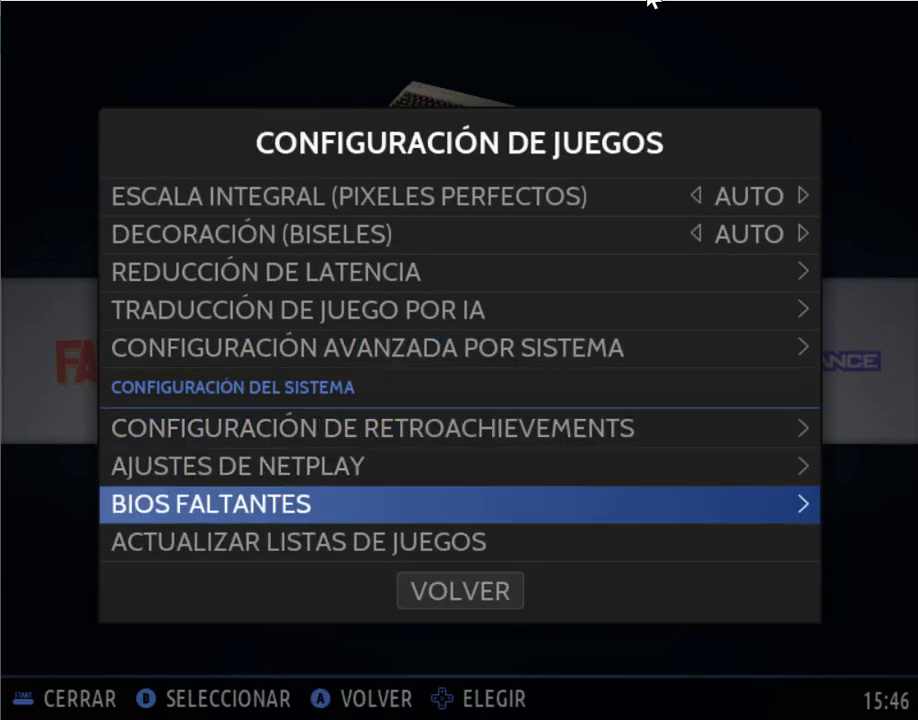
pyautogui.press('Return')
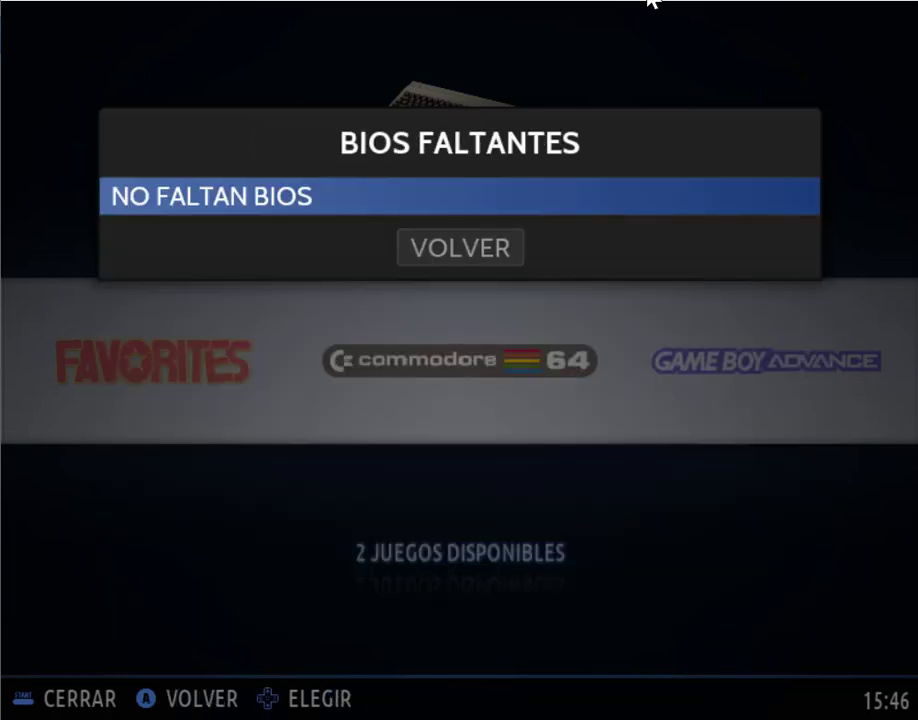
pyautogui.press('Down')
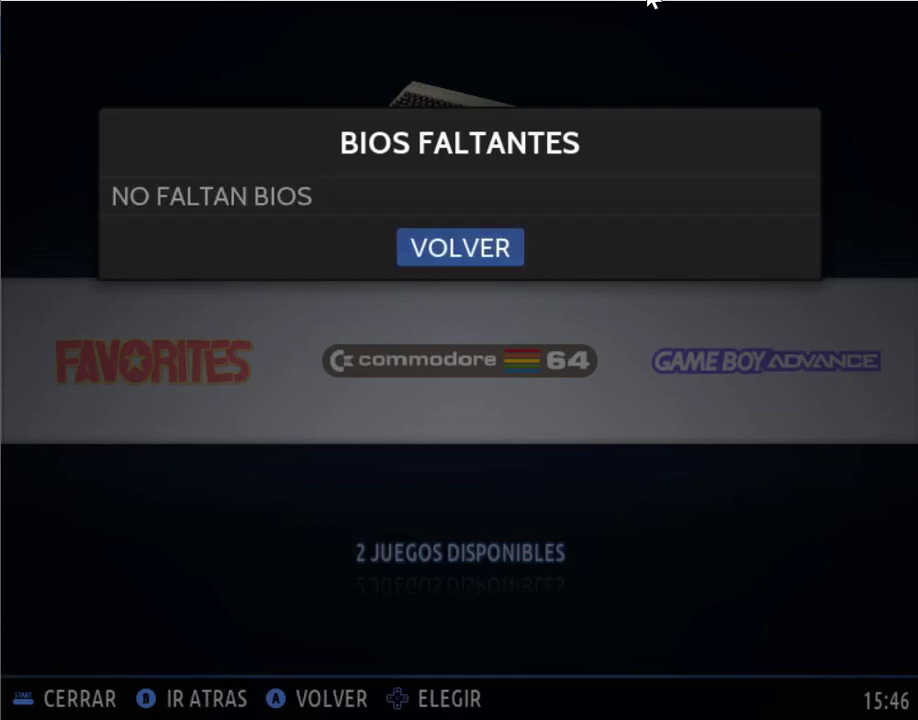
pyautogui.press('Return')
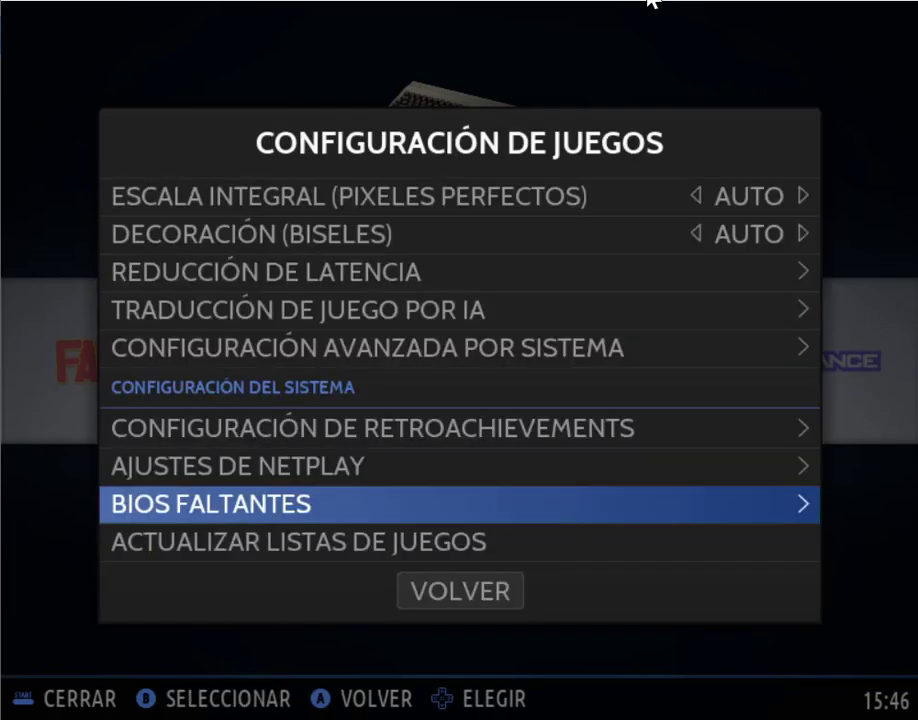
pyautogui.press('Down')
pyautogui.press('Down')
pyautogui.press('Return')
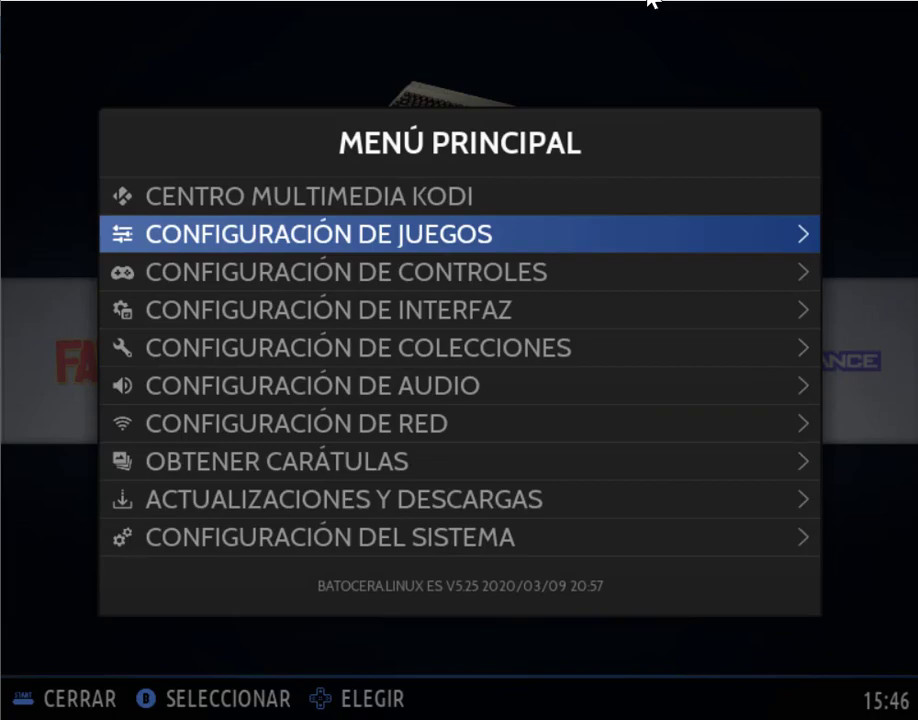
pyautogui.press('Escape')
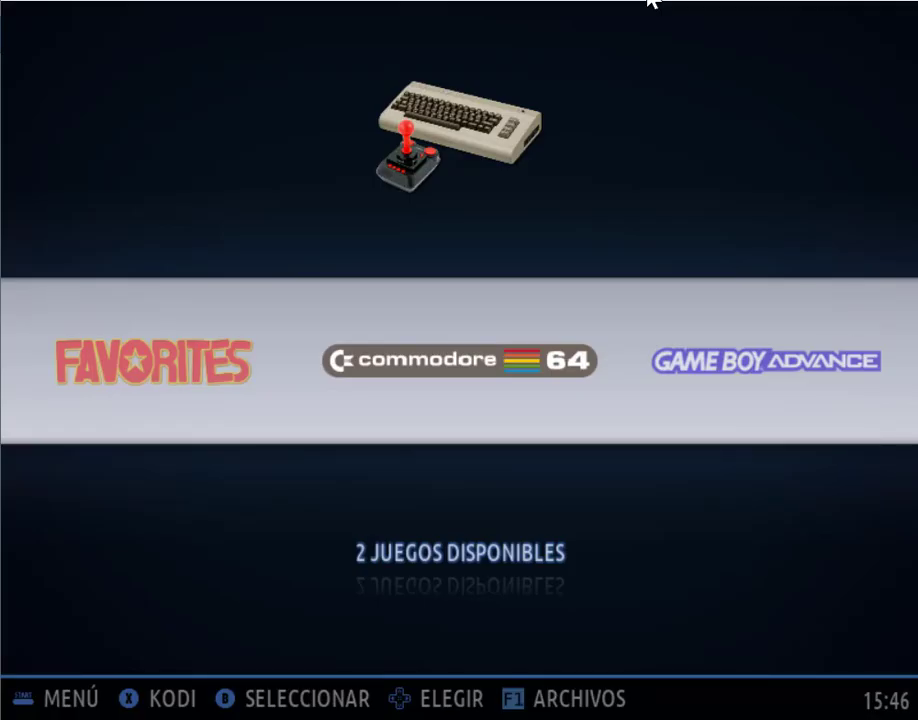
# Open the file manager and examine the full contents of the /userdata/bios folder
pyautogui.press('F1')
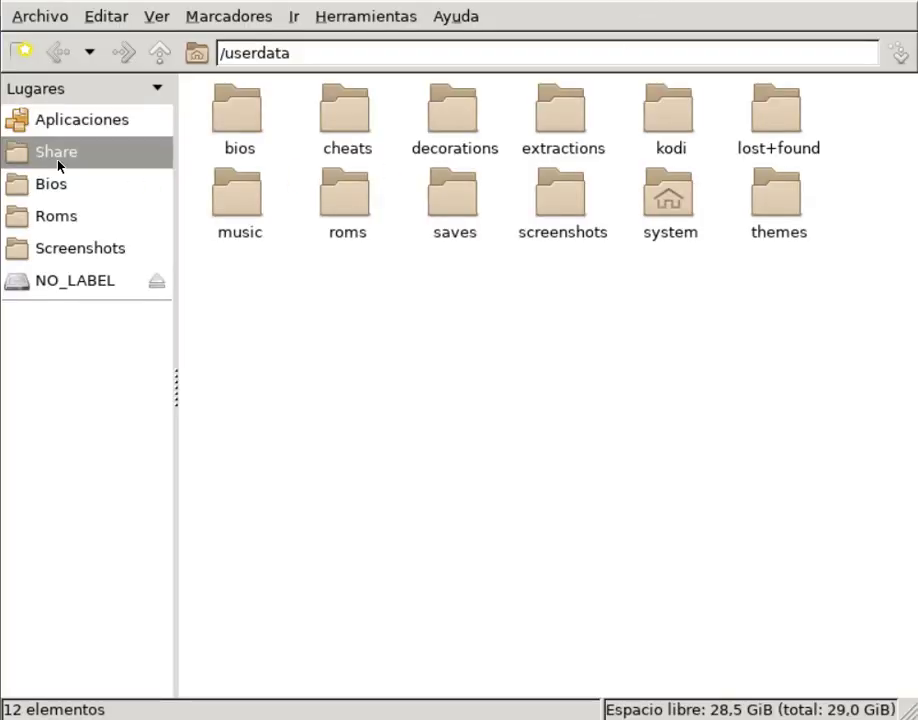
pyautogui.click(62, 191)
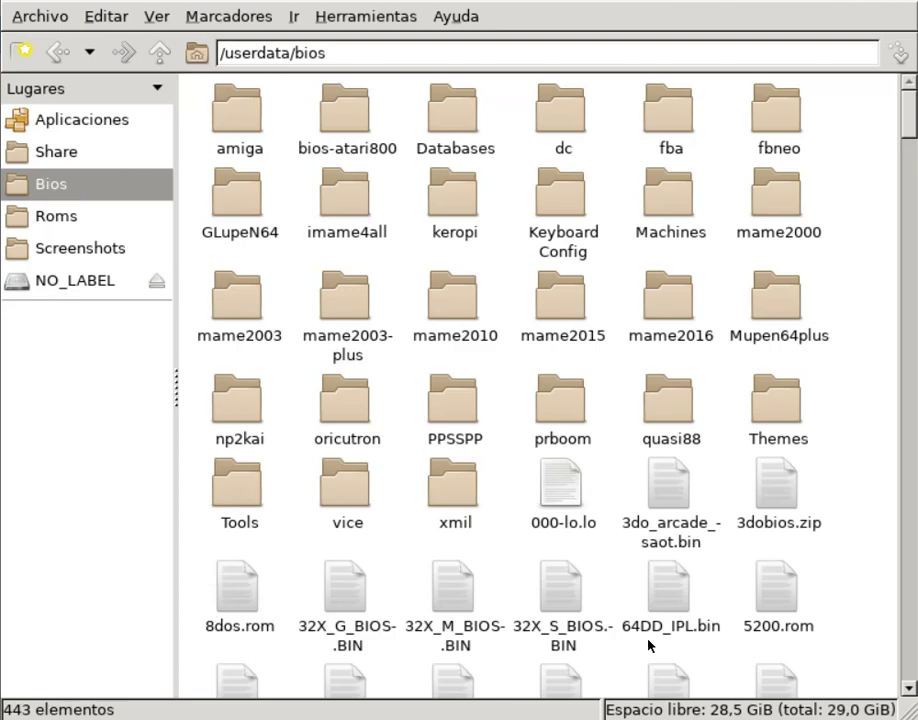
pyautogui.scroll(-5, 836, 625)
pyautogui.scroll(-15, 836, 625)
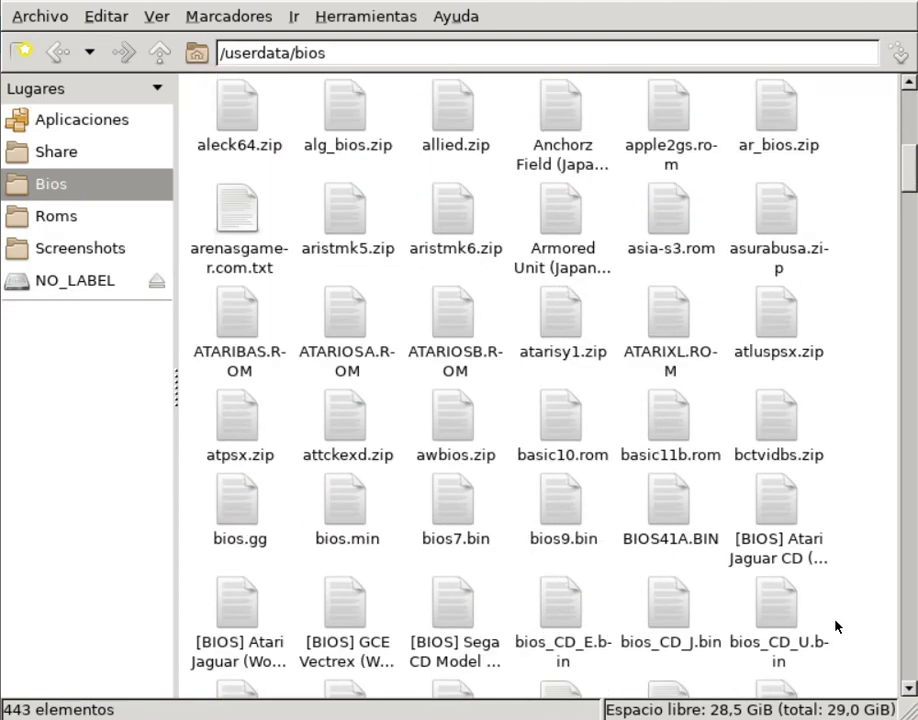
pyautogui.scroll(-14, 836, 626)
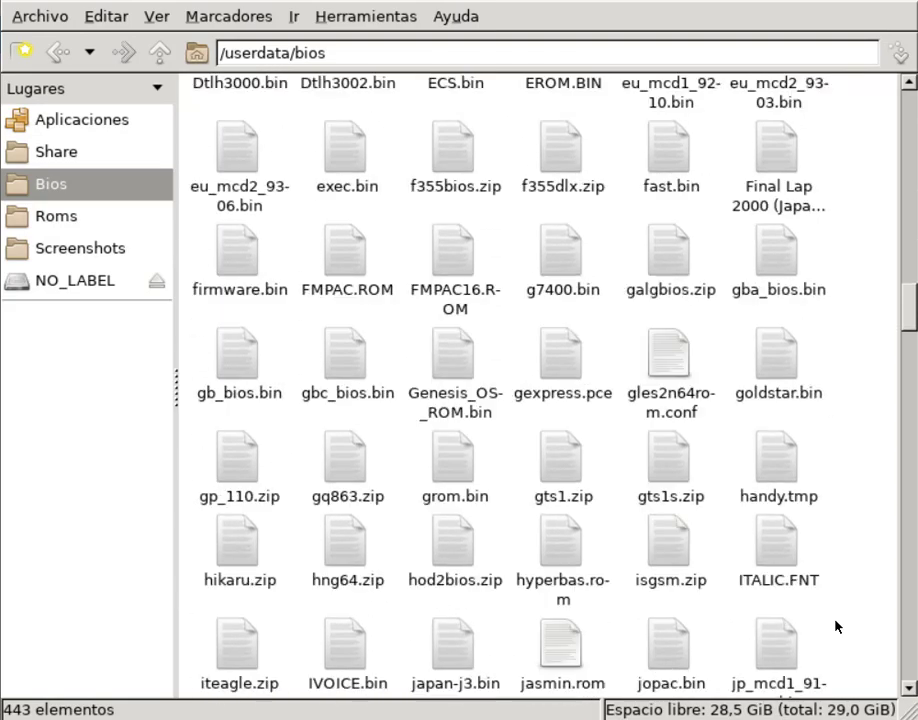
pyautogui.scroll(-19, 836, 627)
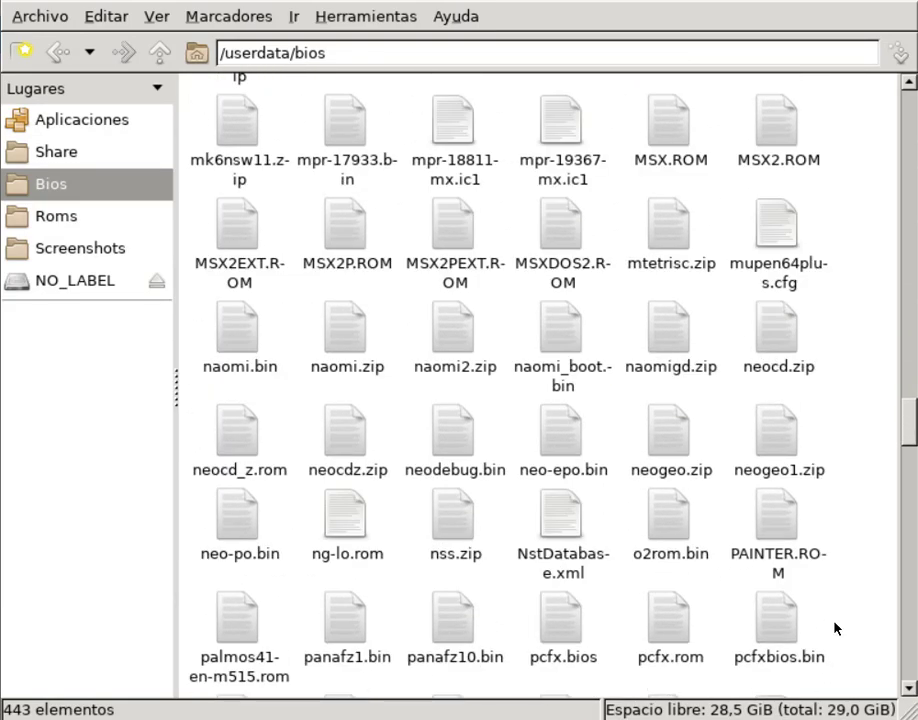
pyautogui.scroll(-14, 836, 627)
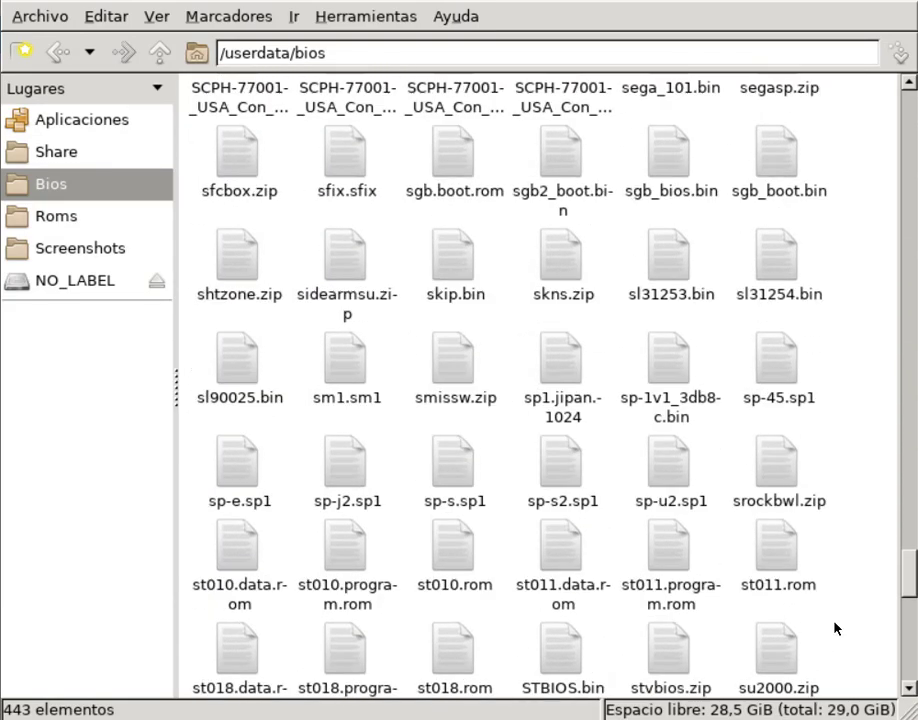
pyautogui.scroll(-2, 836, 626)
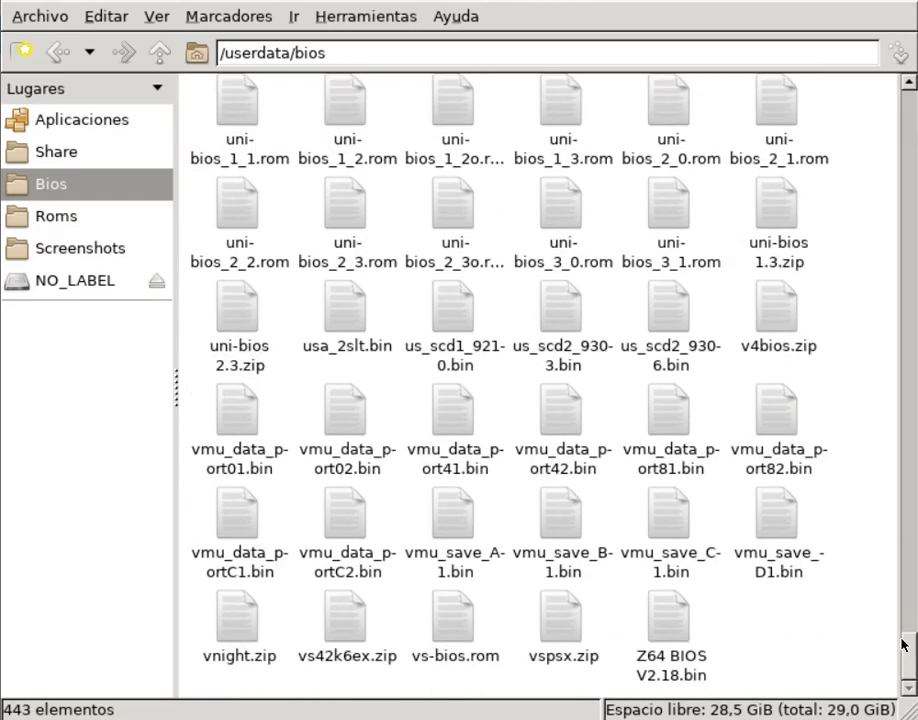
pyautogui.moveTo(903, 690); pyautogui.dragTo(895, 100)
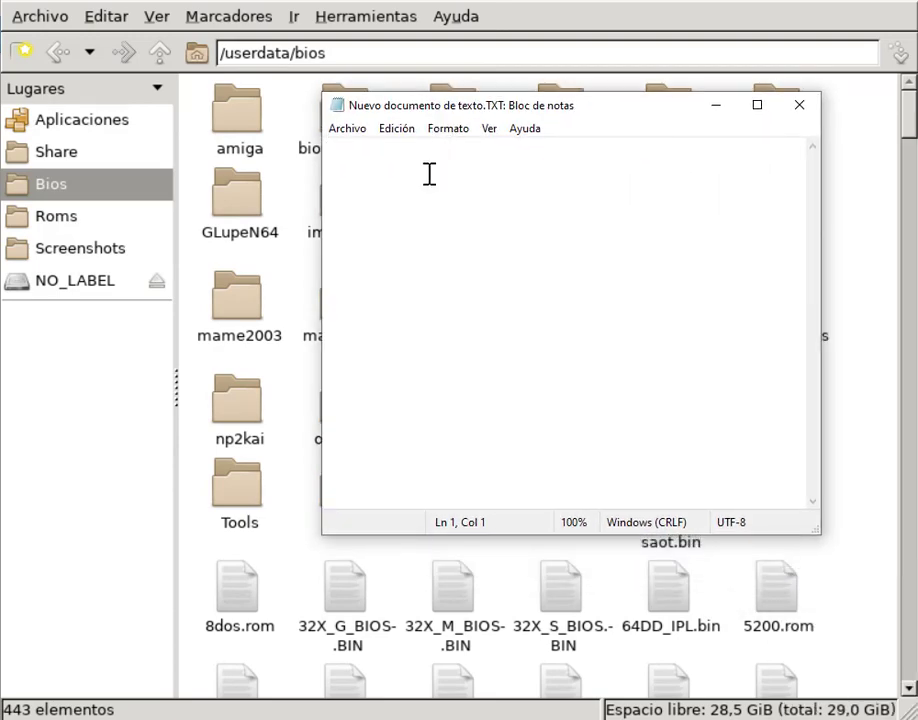
# Switch to the empty Notepad document and write the greeting "Hola a todos." followed by a blank line
pyautogui.write('Hola a ')
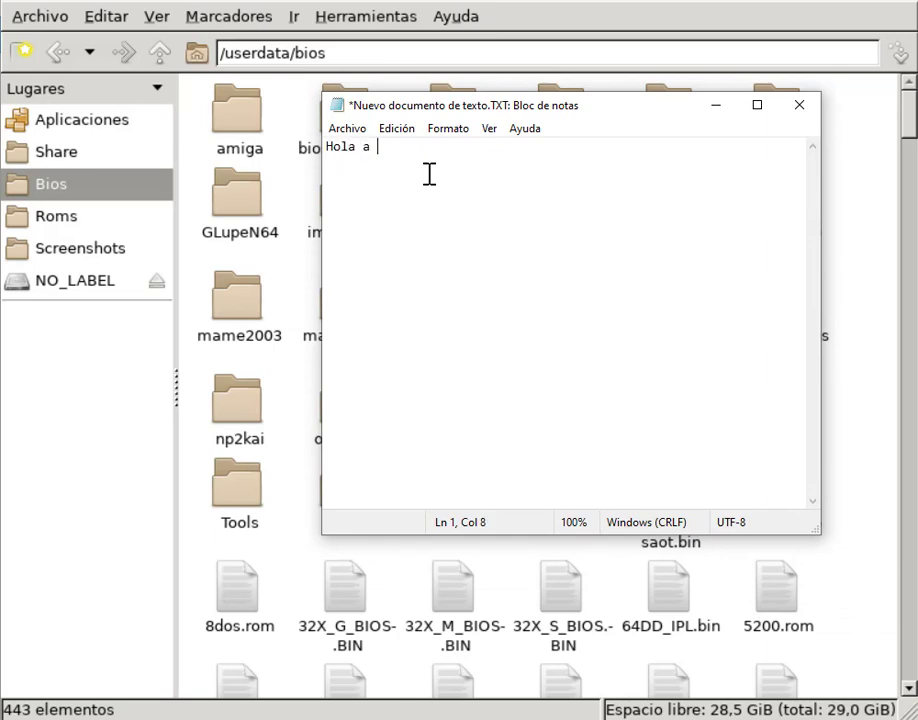
pyautogui.write('todos.')
pyautogui.press('Return')
# Start the explanation paragraph with "Busque en la web todas las Bios posibles, dado que"
pyautogui.write('L')
pyautogui.press('BackSpace')
pyautogui.write('Busque')
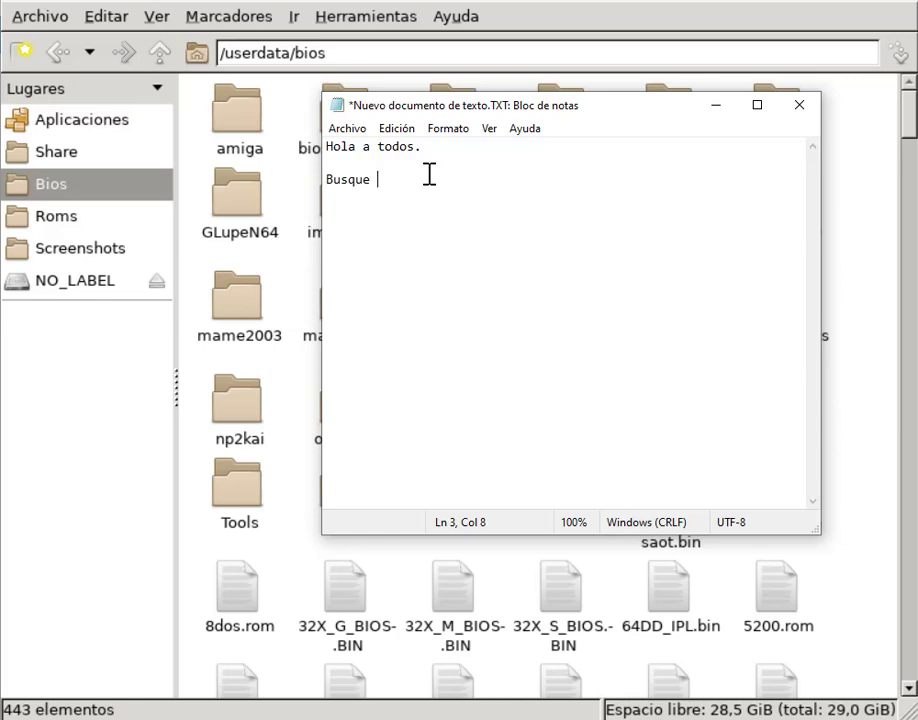
pyautogui.write('en la web tod')
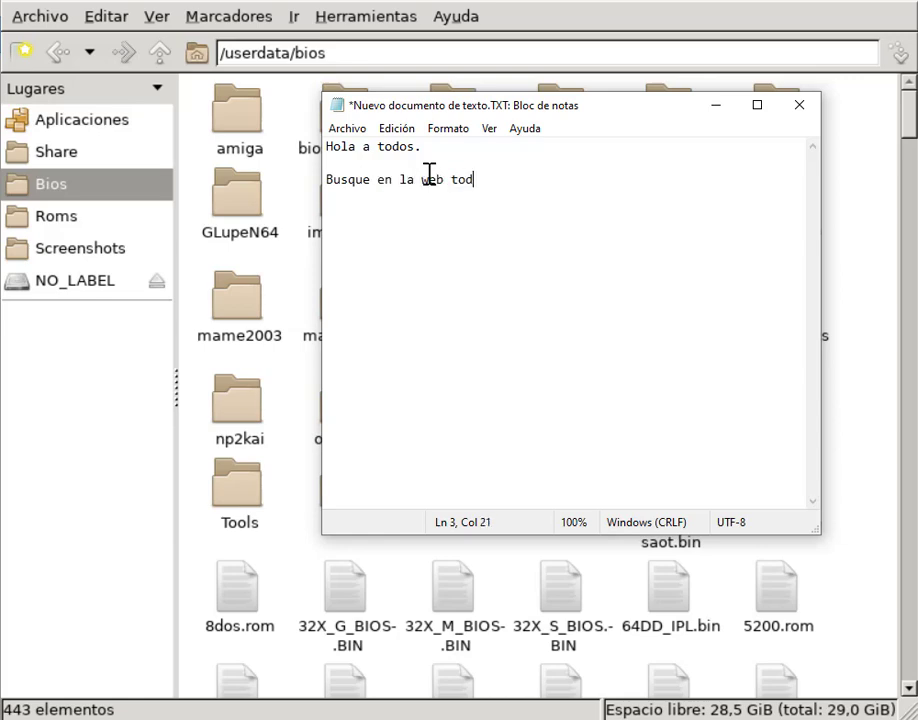
pyautogui.write('as las Bios posible')
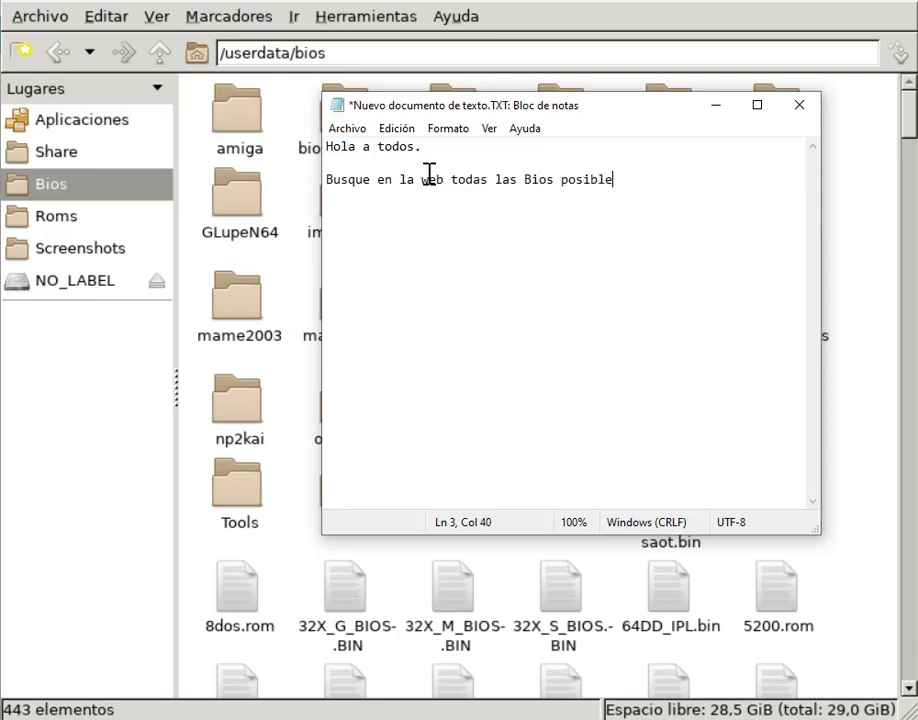
pyautogui.write('s, dado qe')
pyautogui.press('BackSpace')
pyautogui.write('ue ')
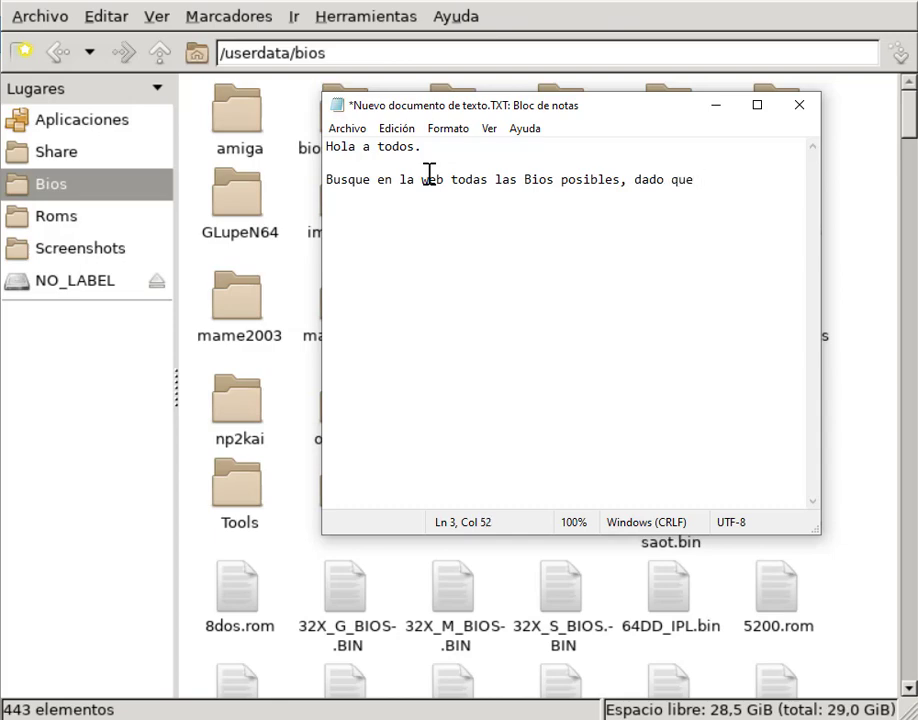
# Continue the sentence with "todos los pack que encontre siempre le faltaba alguno o varios,"
pyautogui.write('todos los pack que')
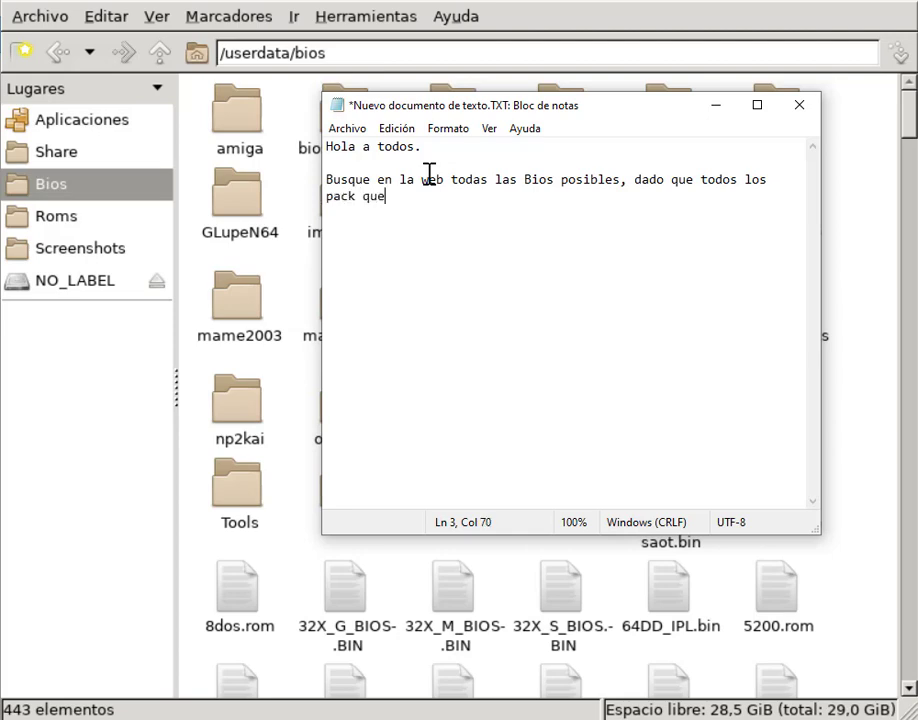
pyautogui.write(' encontre siempre le ')
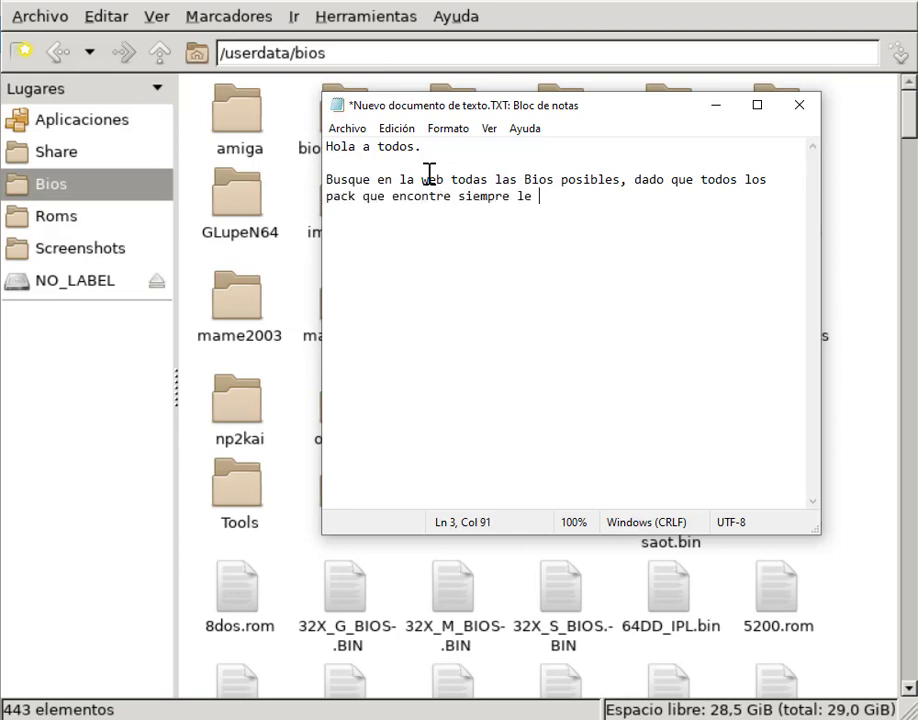
pyautogui.write('faltaba a')
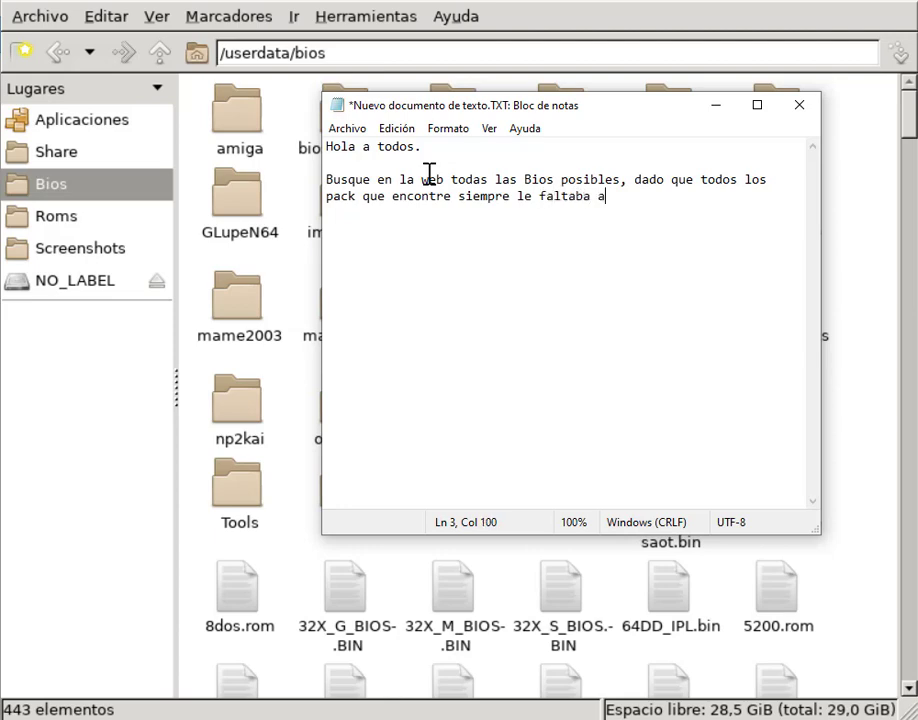
pyautogui.write('lguno o var')
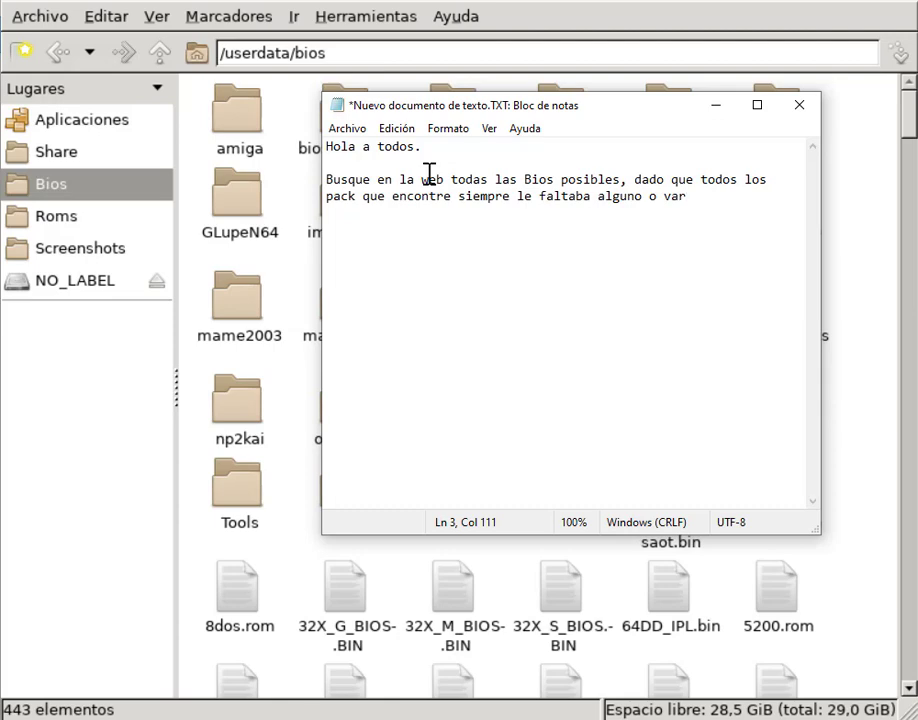
pyautogui.write('ios,')
# Finish the sentence with "junte varios pack y siempre faltanban." and start a new line
pyautogui.write(' junmt')
pyautogui.press('BackSpace')
pyautogui.press('BackSpace')
pyautogui.write('te varios ')
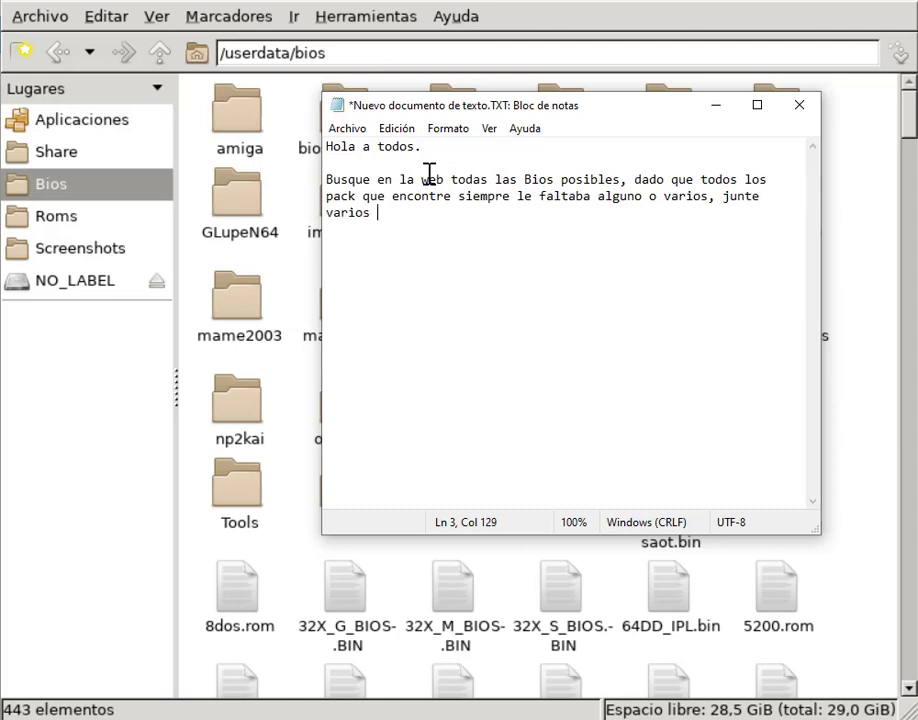
pyautogui.write('pack y siempre f')
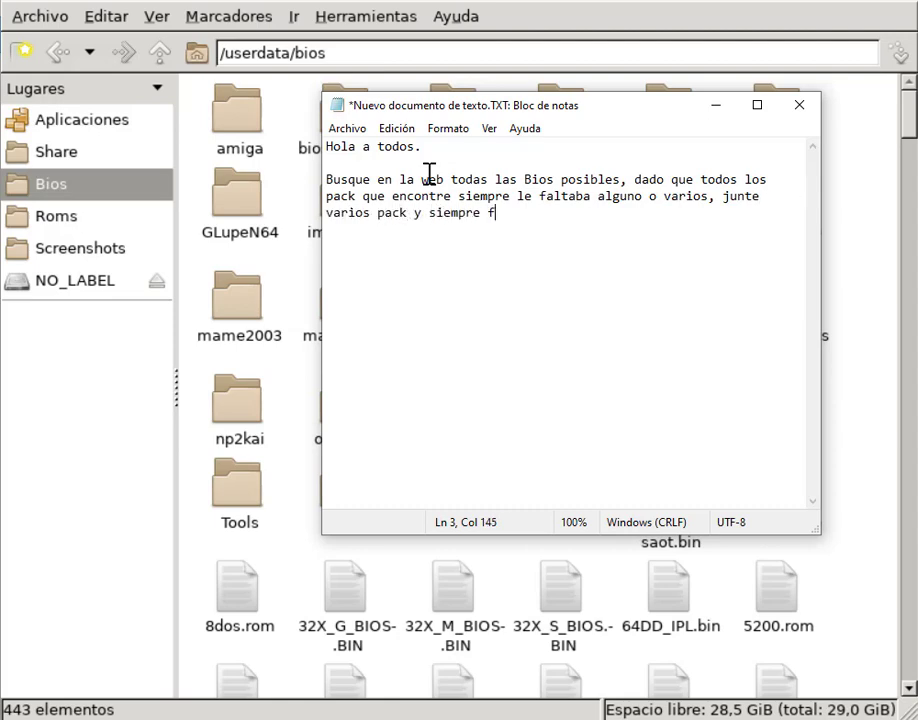
pyautogui.write('altanab')
pyautogui.press('BackSpace')
pyautogui.press('BackSpace')
pyautogui.press('BackSpace')
pyautogui.write('ba')
pyautogui.press('Return')
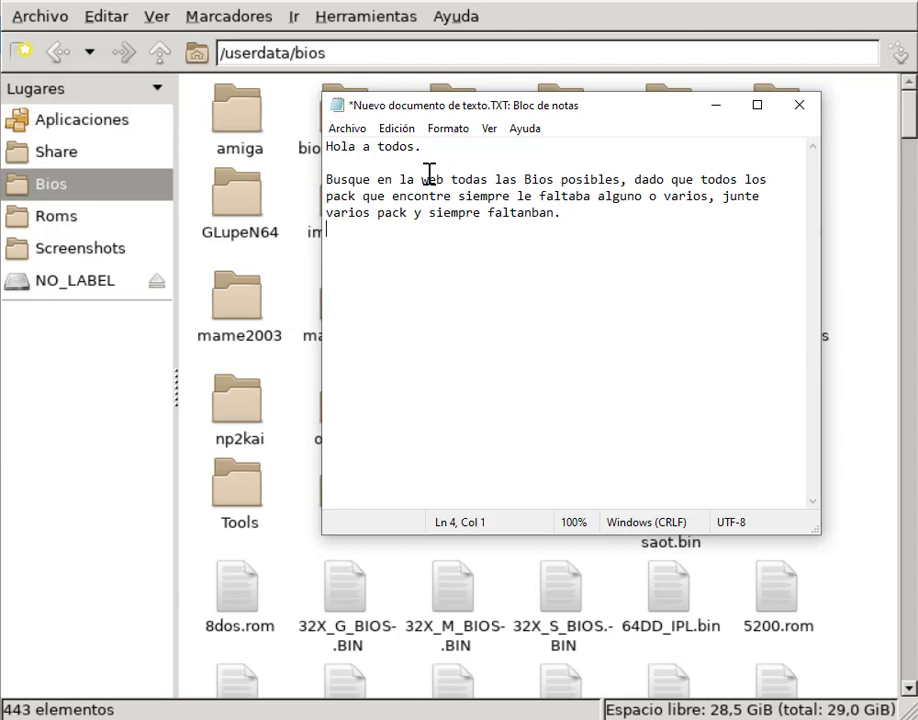
# Begin the next sentence with "Entonces con esta nueva version que indica que BIOS faltan, fui buscando"
pyautogui.write('Entonces con esta')
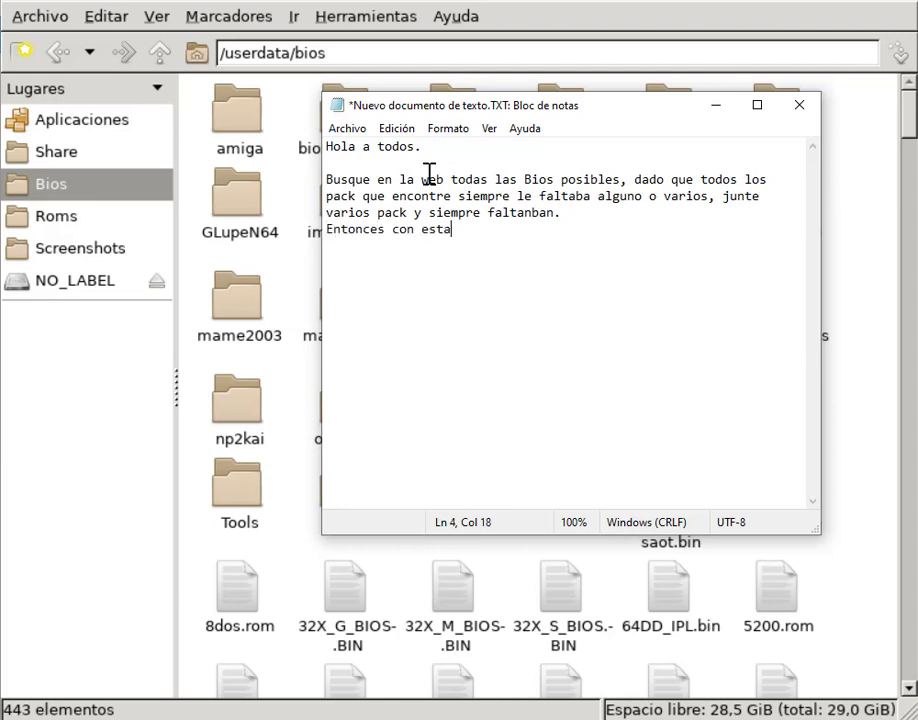
pyautogui.write(' nueva versi')
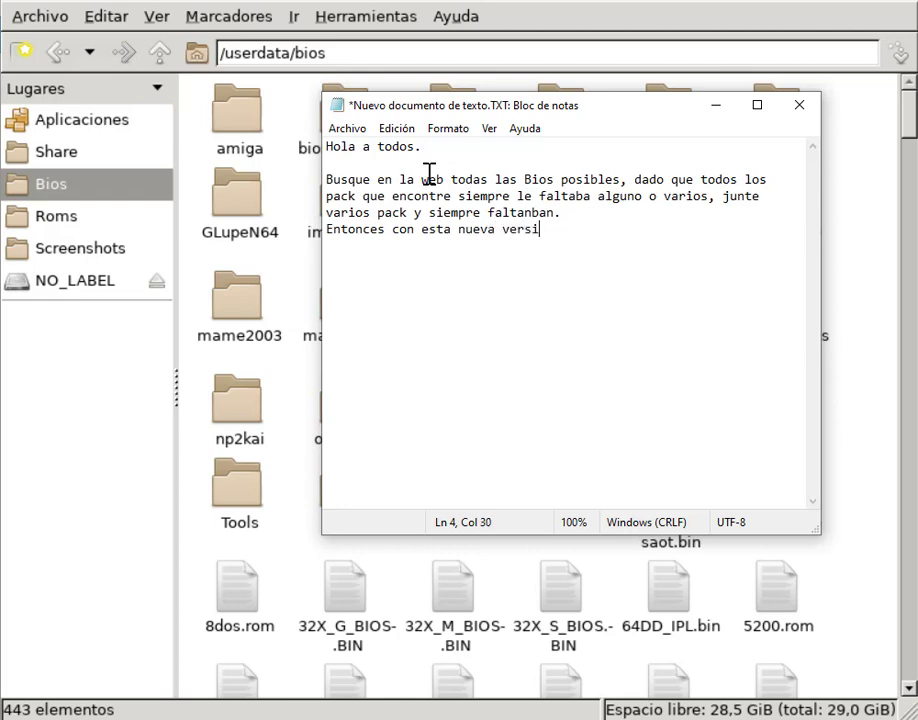
pyautogui.write('on que indica')
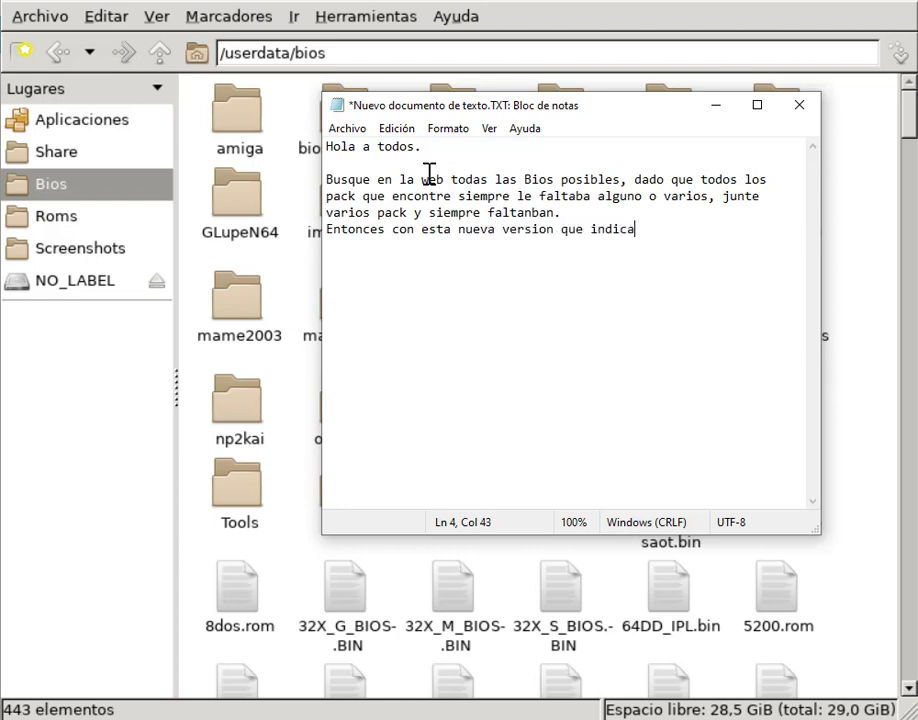
pyautogui.write(' que BIOS ')
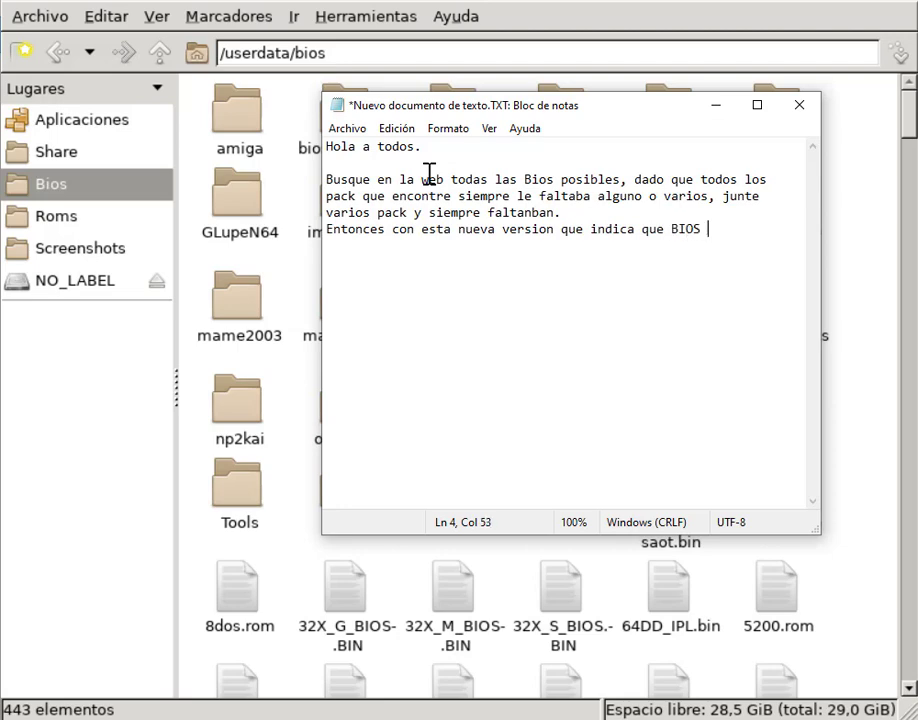
pyautogui.write('faltan, fui buscando ')
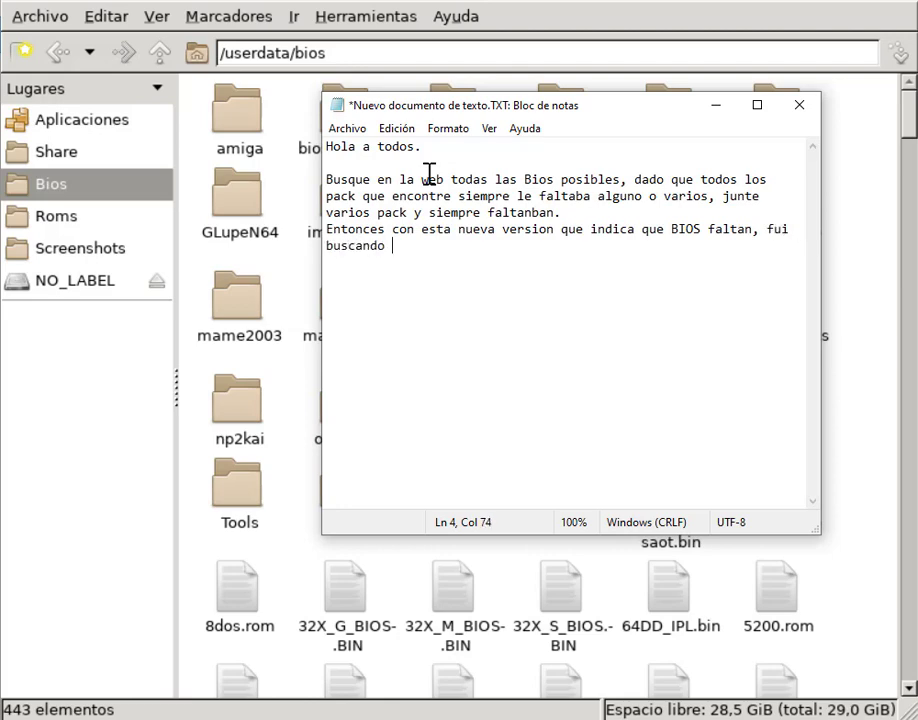
# Continue the sentence with "1 por 1 hasta que los encontre a todos y los reconocio,"
pyautogui.write('1 por 1 hasta que ')
pyautogui.write('los enco')
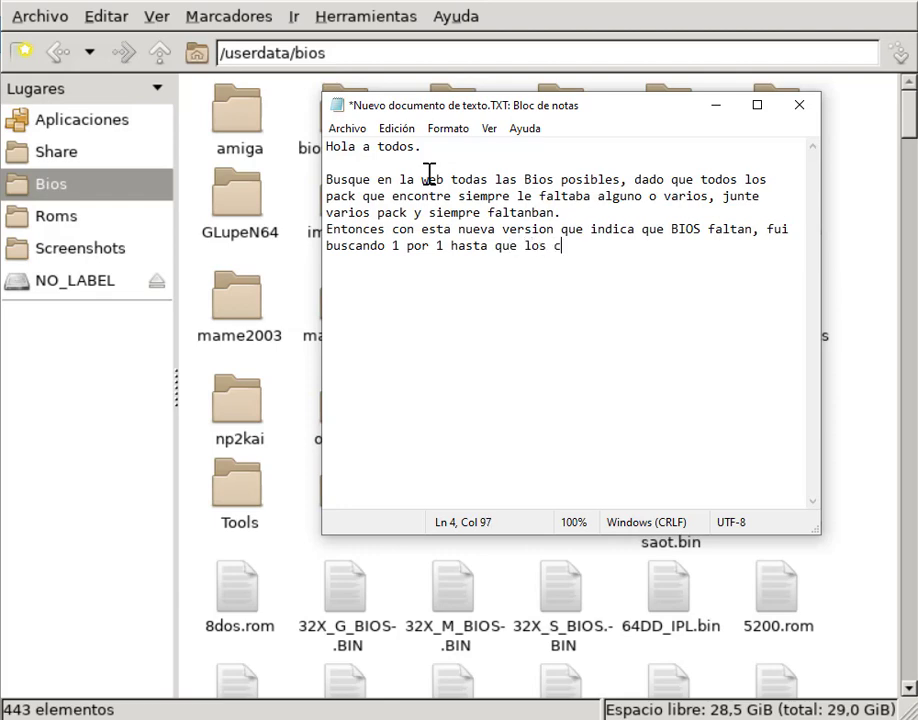
pyautogui.write('ntre a')
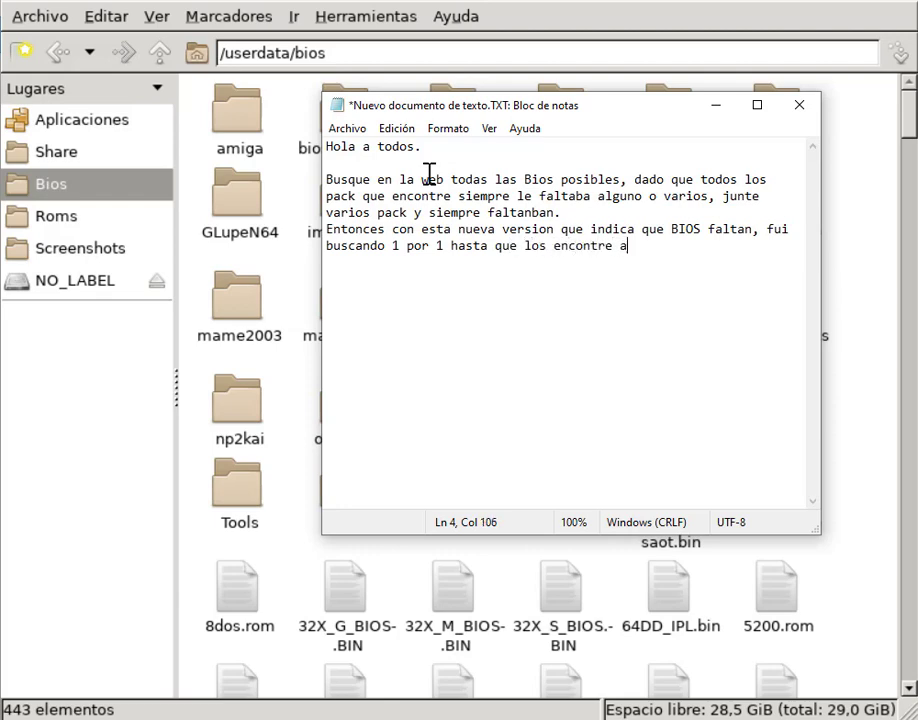
pyautogui.write(' todos y los reconoc')
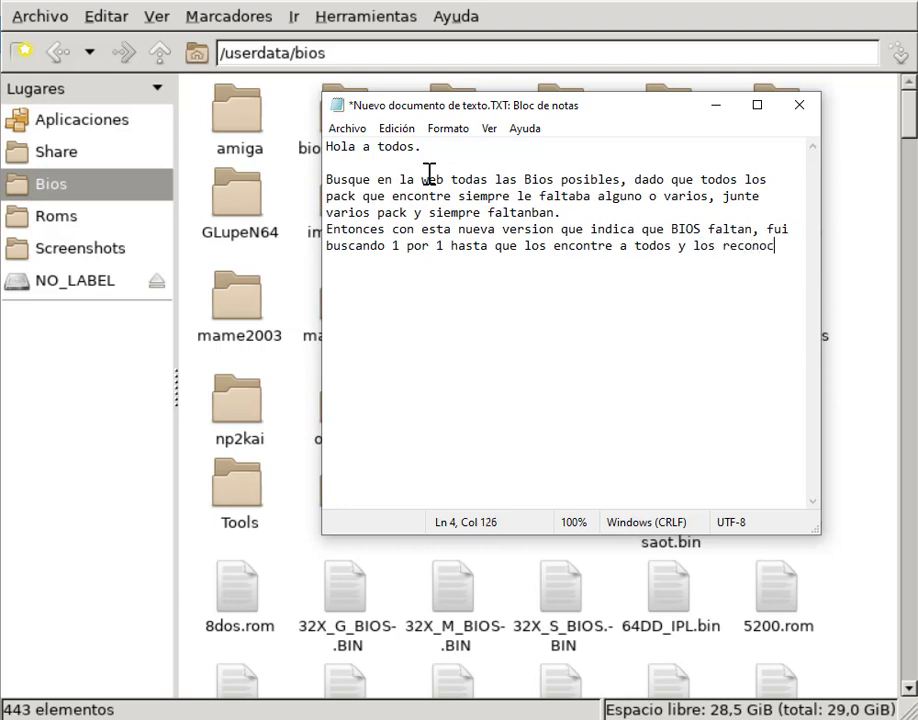
pyautogui.write('io, oprque')
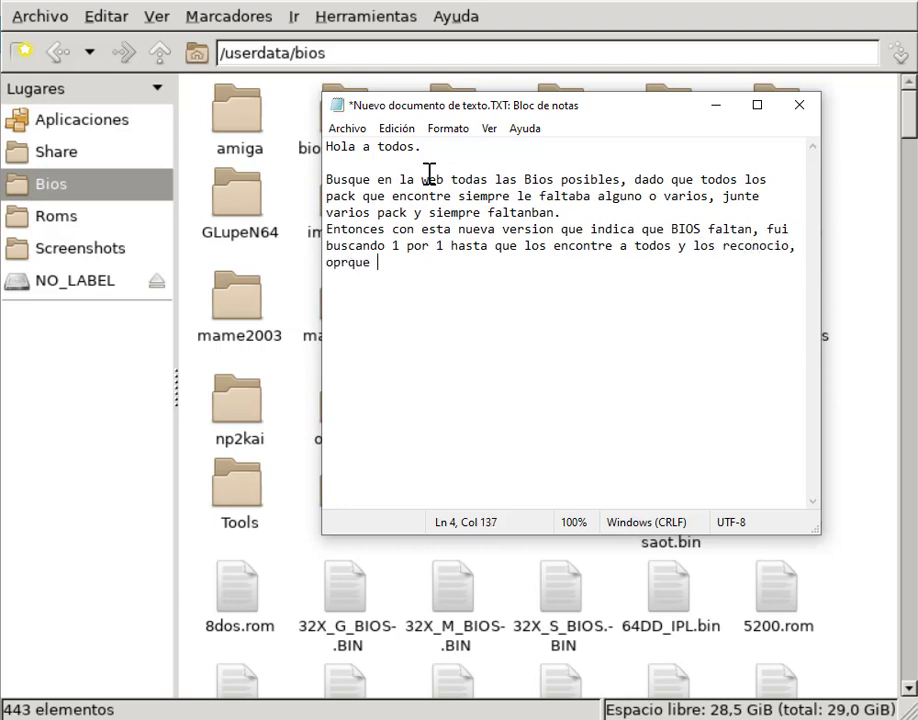
# Replace the misspelled "oprque" by ending the sentence with "porque muchos no los reconocia." and leave a blank line
pyautogui.press('BackSpace')
pyautogui.press('BackSpace')
pyautogui.press('BackSpace')
pyautogui.press('BackSpace')
pyautogui.press('BackSpace')
pyautogui.press('BackSpace')
pyautogui.press('BackSpace')
pyautogui.write('porque muchos no los ')
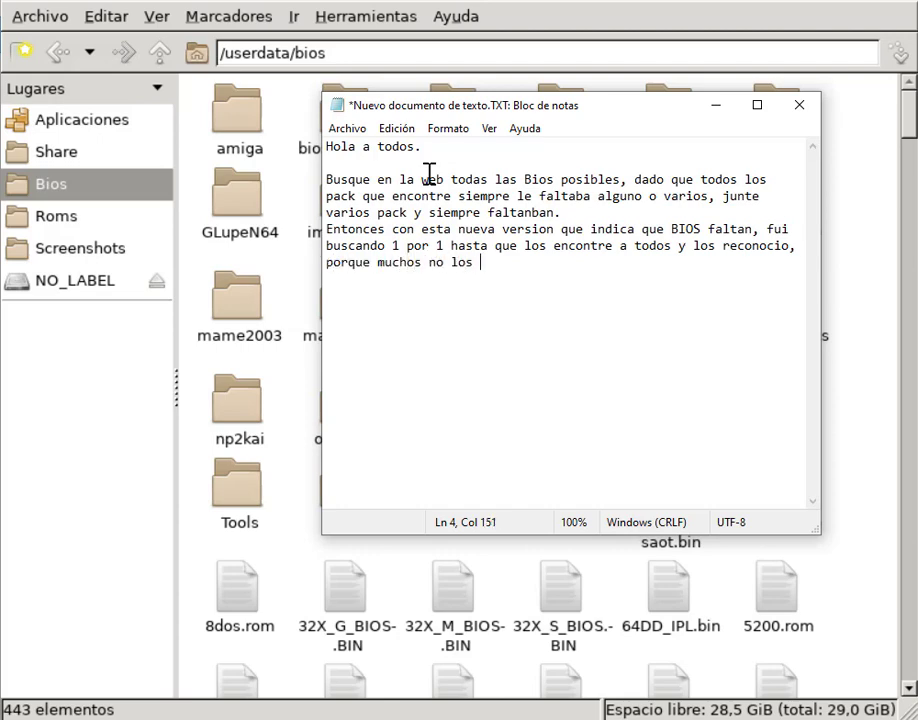
pyautogui.write('reconocia')
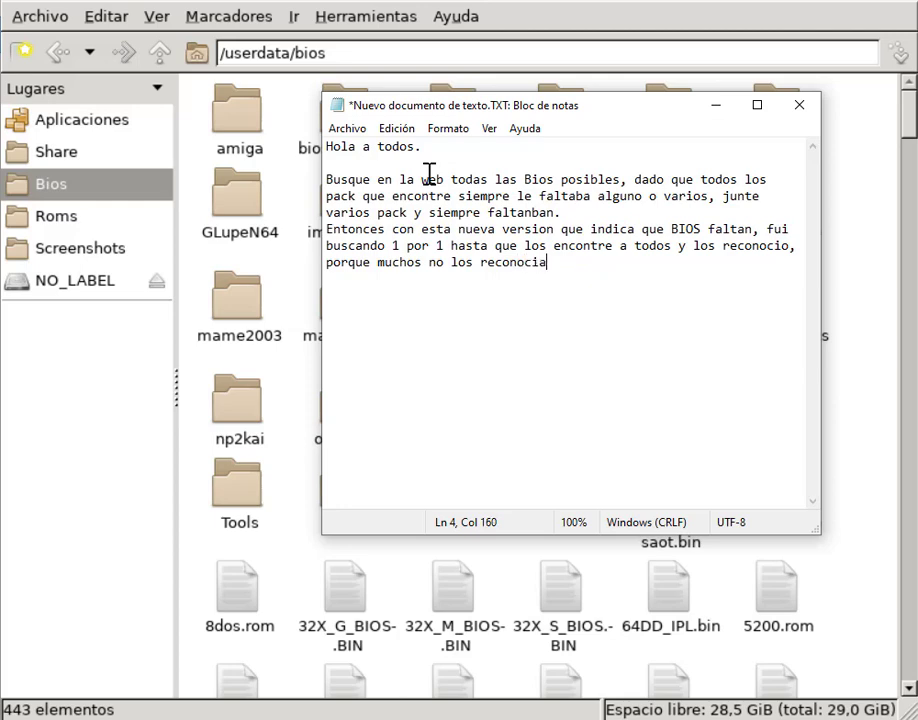
pyautogui.write('.')
pyautogui.press('Return')
pyautogui.press('Return')
# Write the paragraph "En la descripcion les dejo el link con todos los BIOS funcionando." followed by a blank line
pyautogui.write('En la descri')
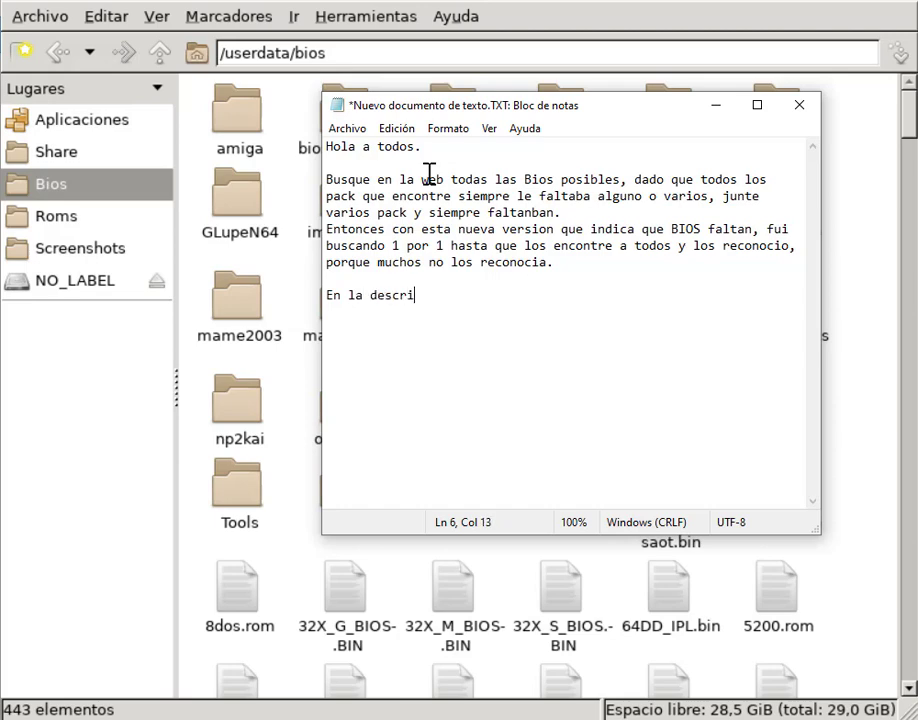
pyautogui.write('pcion les dejo ')
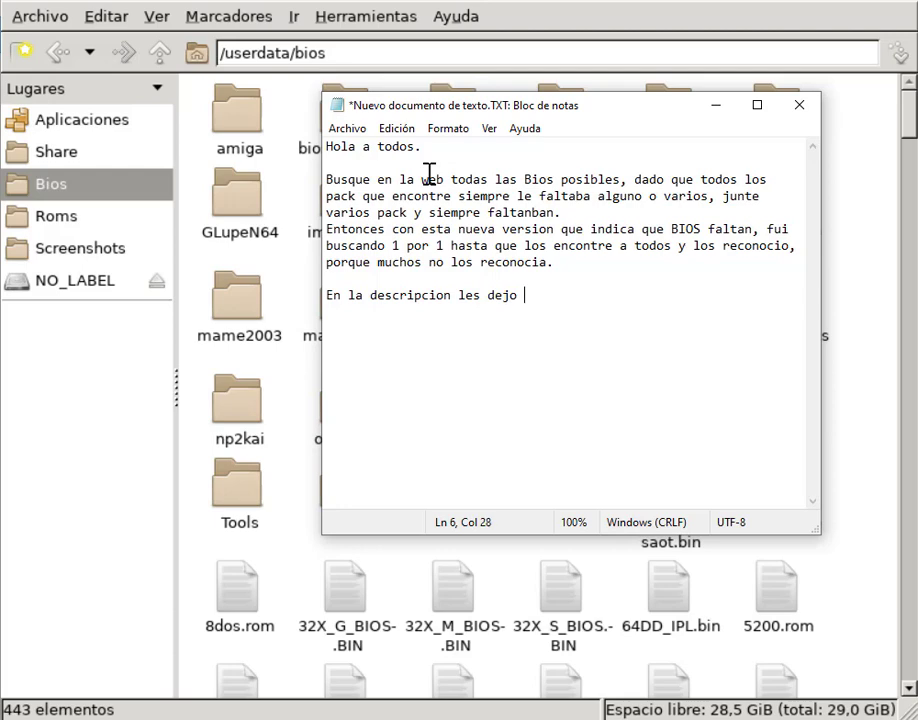
pyautogui.write('el link con todos los')
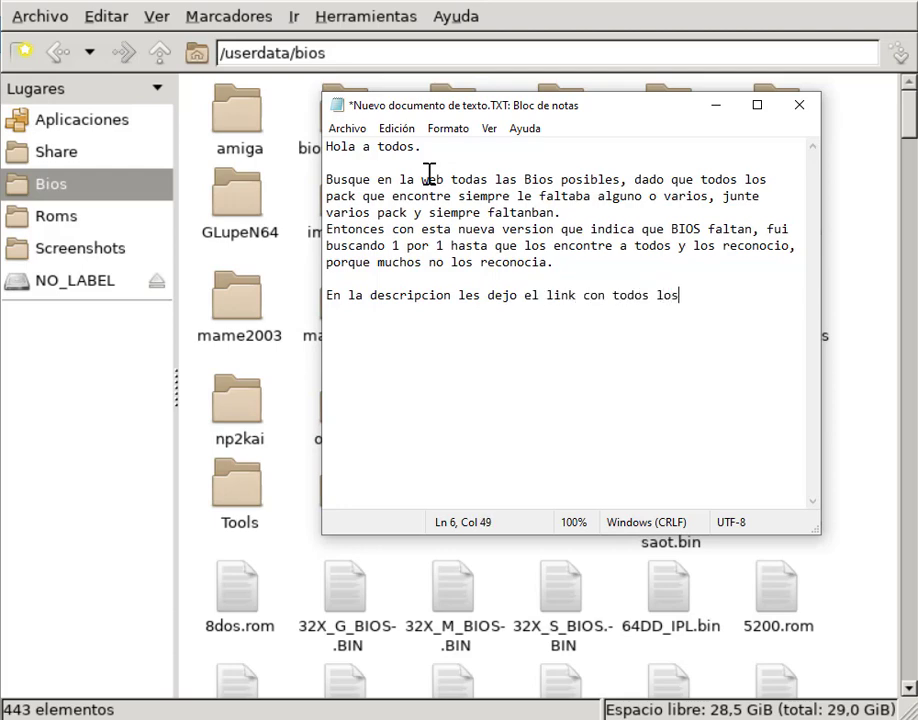
pyautogui.write(' BIOS funcio')
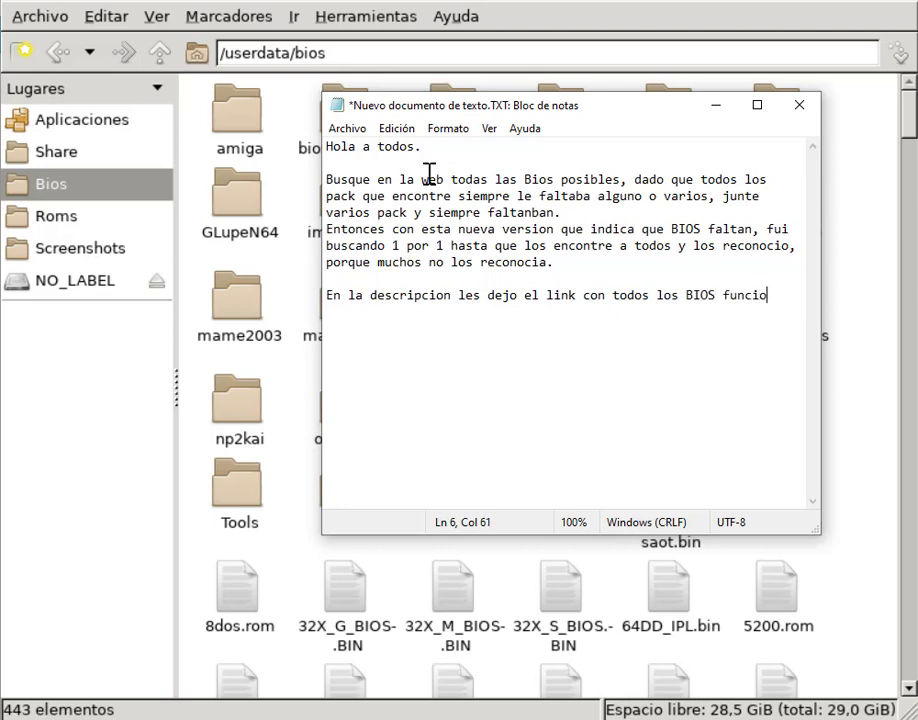
pyautogui.write('nando.')
pyautogui.press('Return')
pyautogui.press('Return')
# Start a new paragraph with "Tenes en cuenta que el BIOS del neogeo, no va dentro de la carpeta del"
pyautogui.write('T')
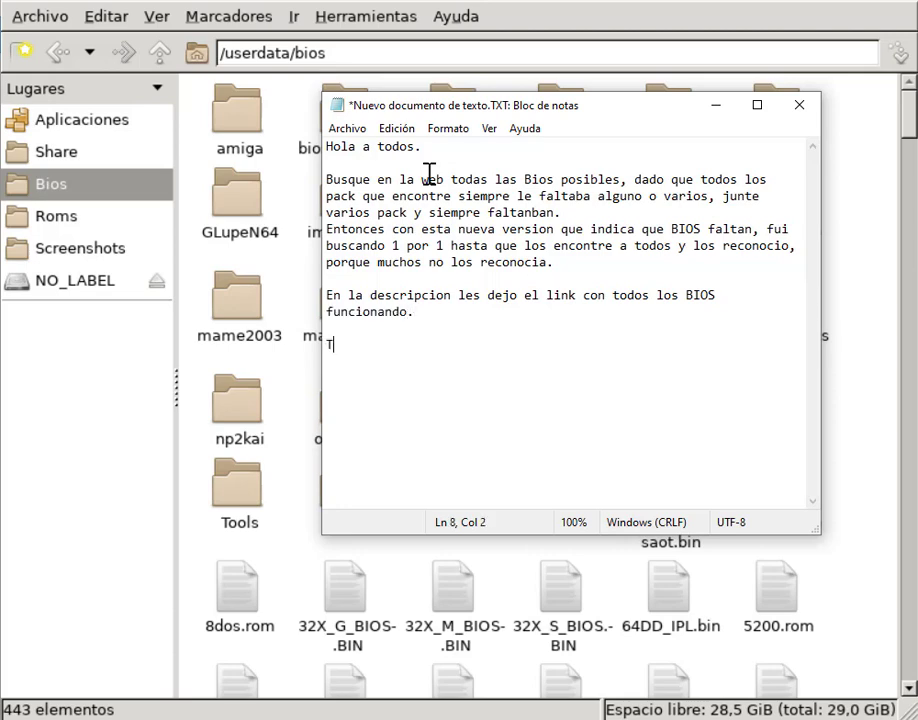
pyautogui.write('enes en cuenta qeu')
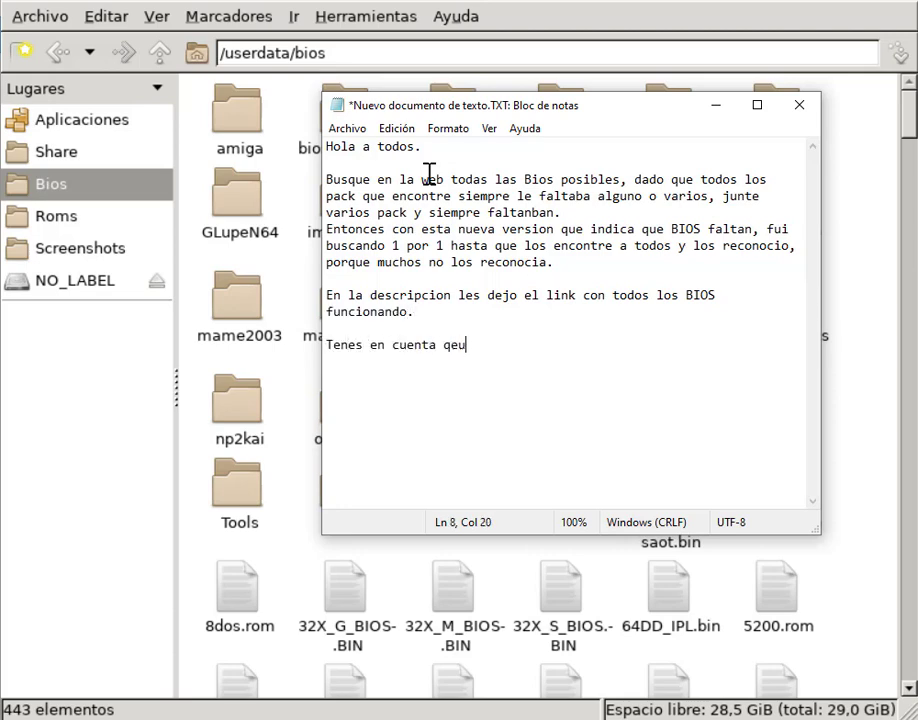
pyautogui.press('BackSpace')
pyautogui.press('BackSpace')
pyautogui.write('ue el BIOS del ')
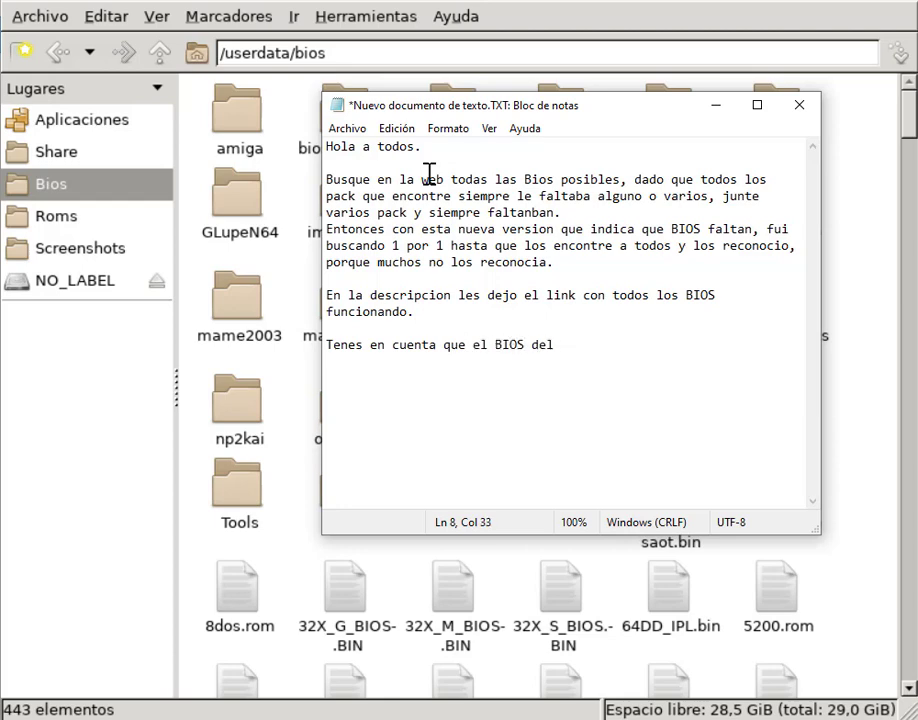
pyautogui.write('neogeo, no va dento')
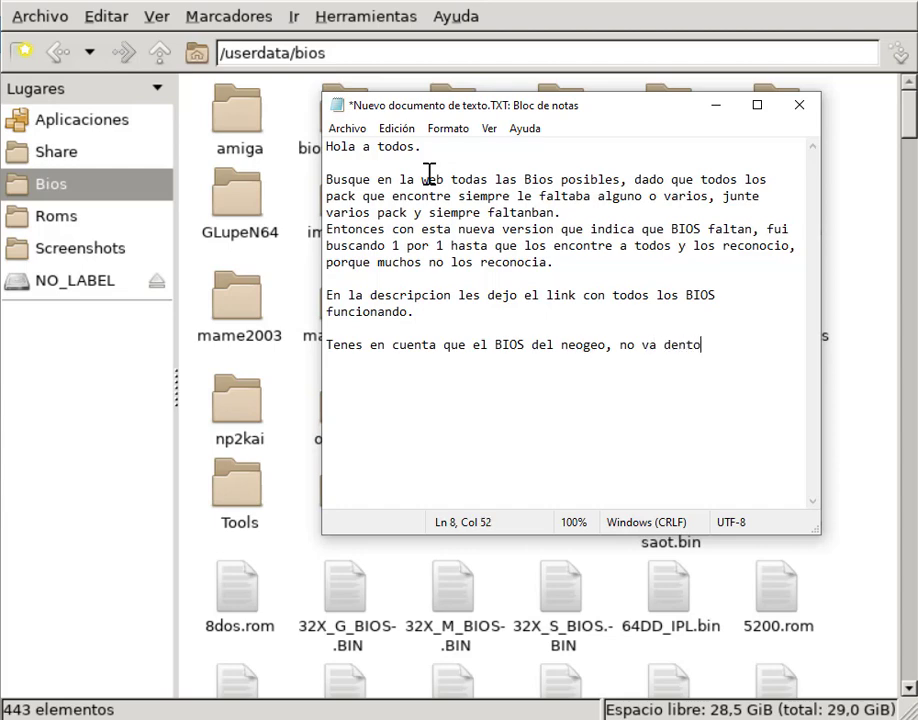
pyautogui.press('BackSpace')
pyautogui.write('ro de la carpeta del ')
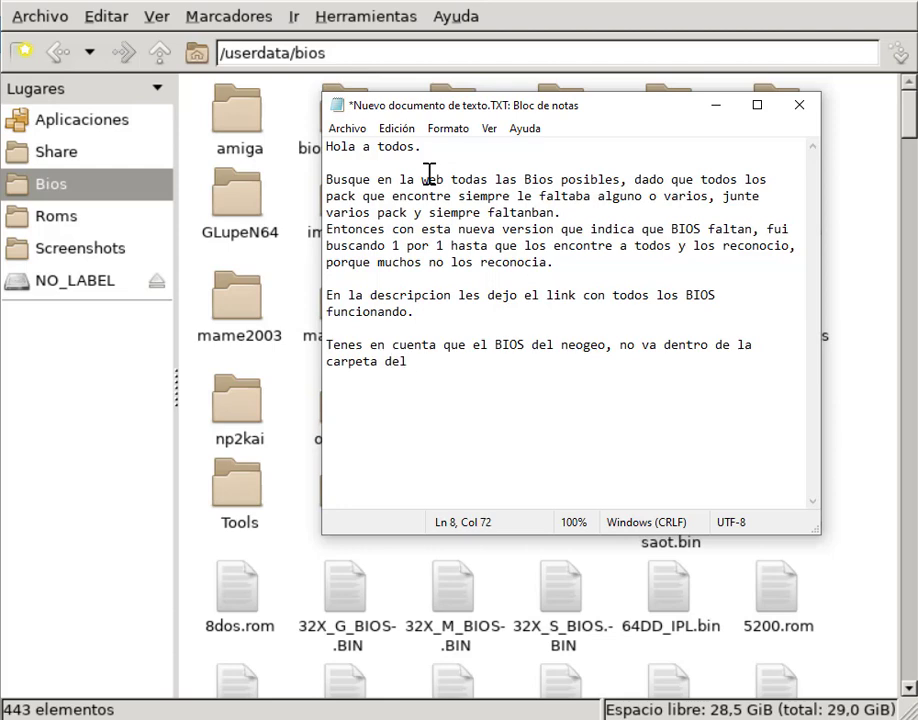
# Continue the Neo Geo sentence with "Bios, si no va en la carpeta neogeo/bios"
pyautogui.write('Bios, si no va en la ')
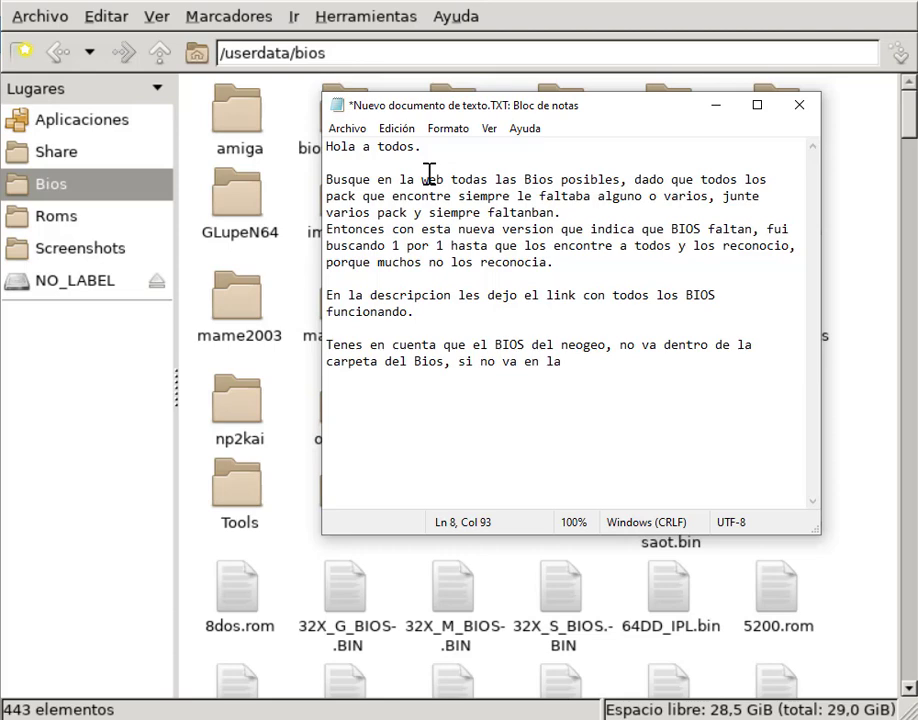
pyautogui.write('carpeta neogeo')
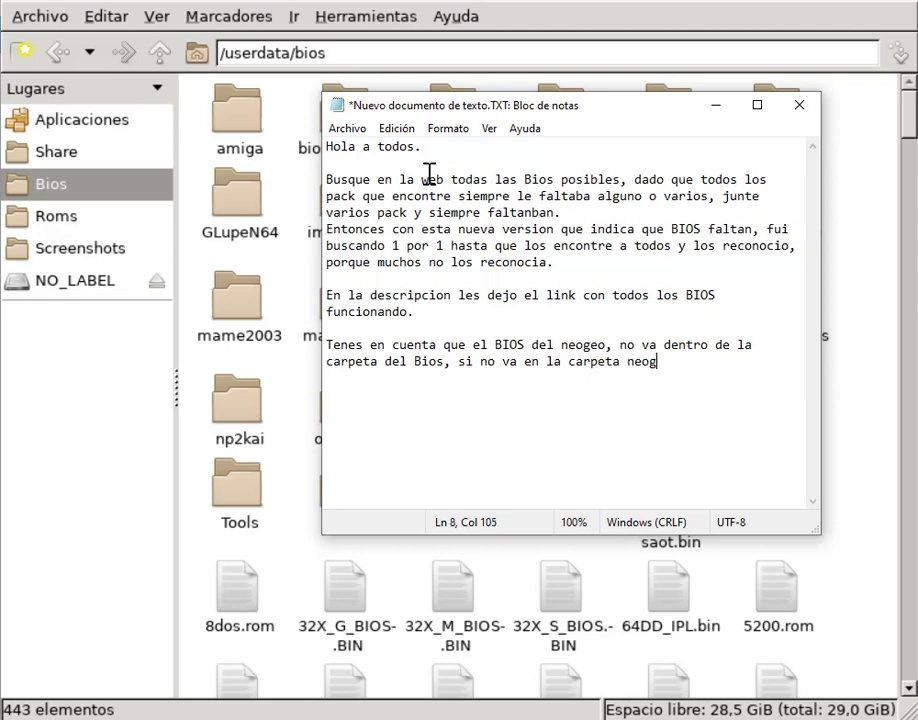
pyautogui.write('/bios')
# Insert "roms/" before "neogeo/bios" so the folder path reads "roms/neogeo/bios"
pyautogui.press('Left')
pyautogui.press('Left')
pyautogui.press('Left')
pyautogui.press('Left')
pyautogui.press('Left')
pyautogui.press('Left')
pyautogui.press('Left')
pyautogui.press('Left')
pyautogui.press('Left')
pyautogui.press('Left')
pyautogui.press('Left')
pyautogui.write('rom')
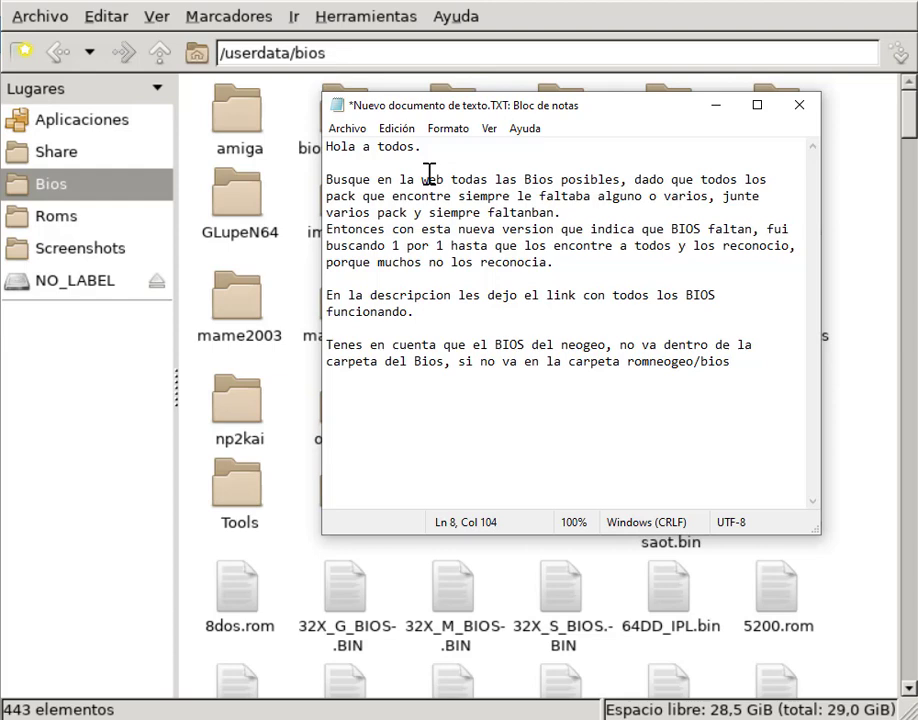
pyautogui.write('s/')
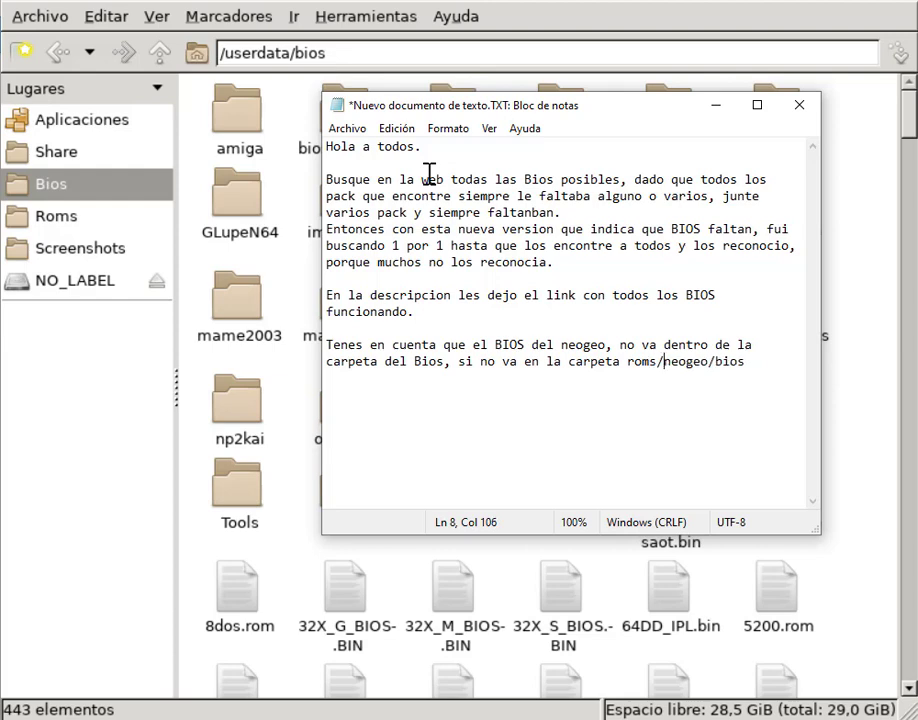
# Continue after the folder path with ", les dejo cuando le descompacten al archivo la carpeta generada"
pyautogui.press('End')
pyautogui.write(', les dejo cuan')
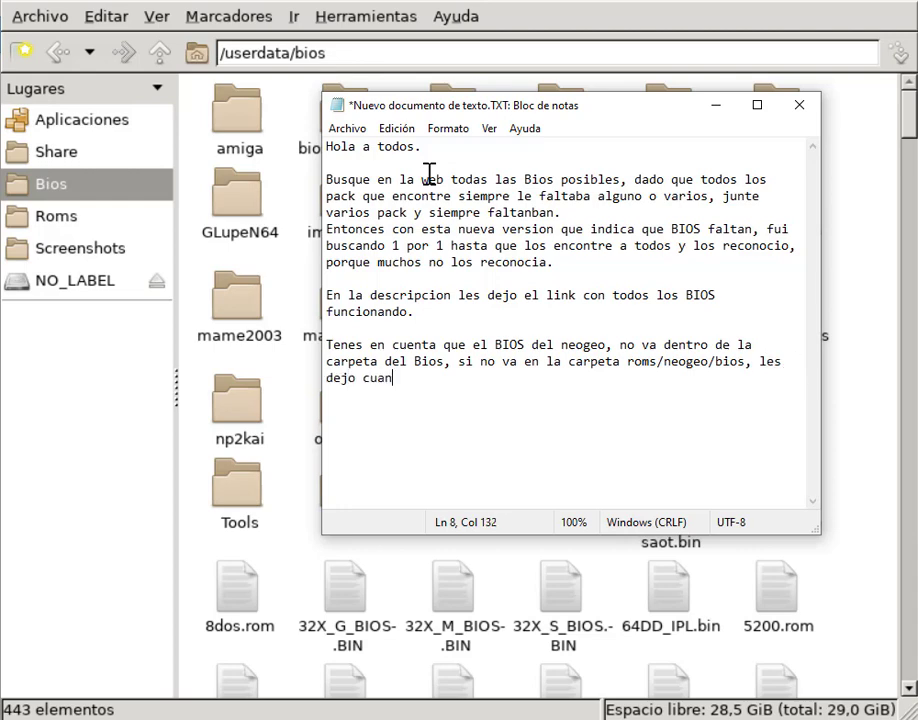
pyautogui.write('do le descompacten')
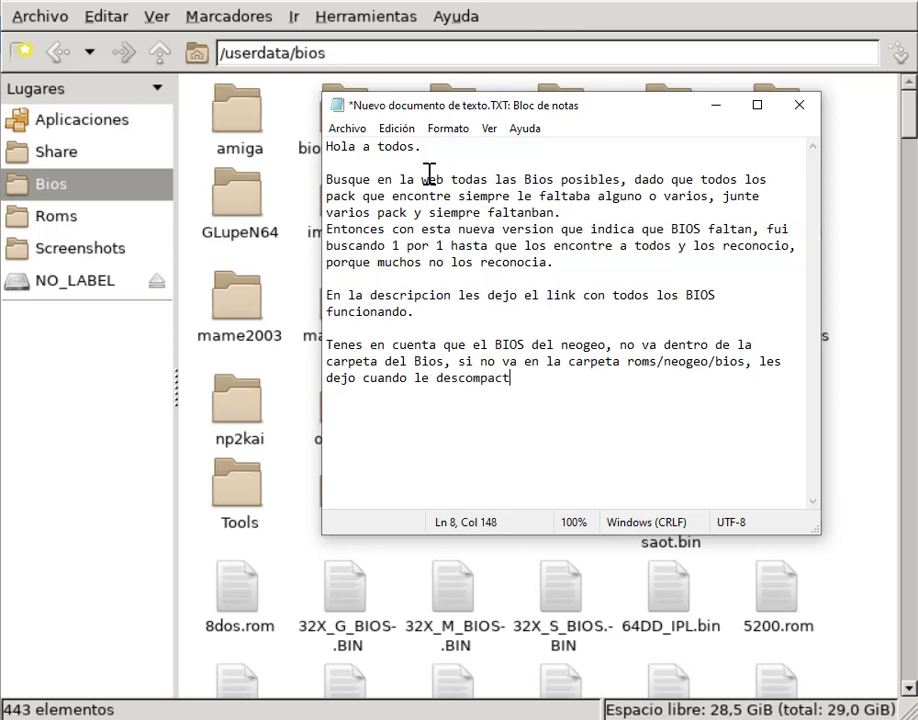
pyautogui.press('BackSpace')
pyautogui.write('n al archivo la ')
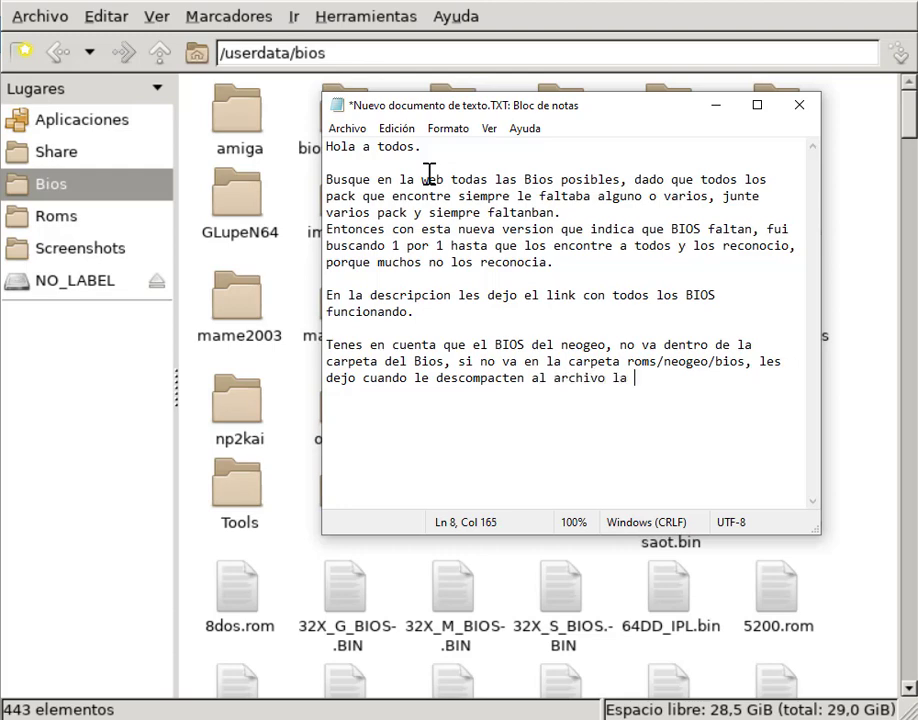
pyautogui.write('capeta')
pyautogui.press('BackSpace')
pyautogui.press('BackSpace')
pyautogui.press('BackSpace')
pyautogui.press('BackSpace')
pyautogui.press('BackSpace')
pyautogui.write('arpet')
pyautogui.write('a generada ')
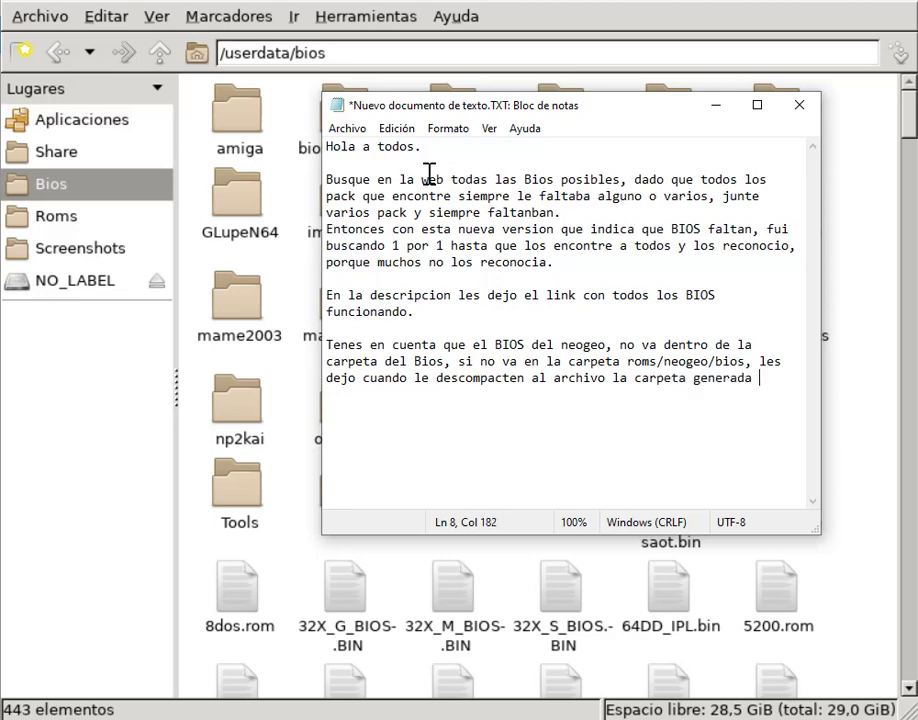
# Finish the Neo Geo paragraph with "para que solo la tengas que copiar y listo." and leave a blank line
pyautogui.write('para que solo al')
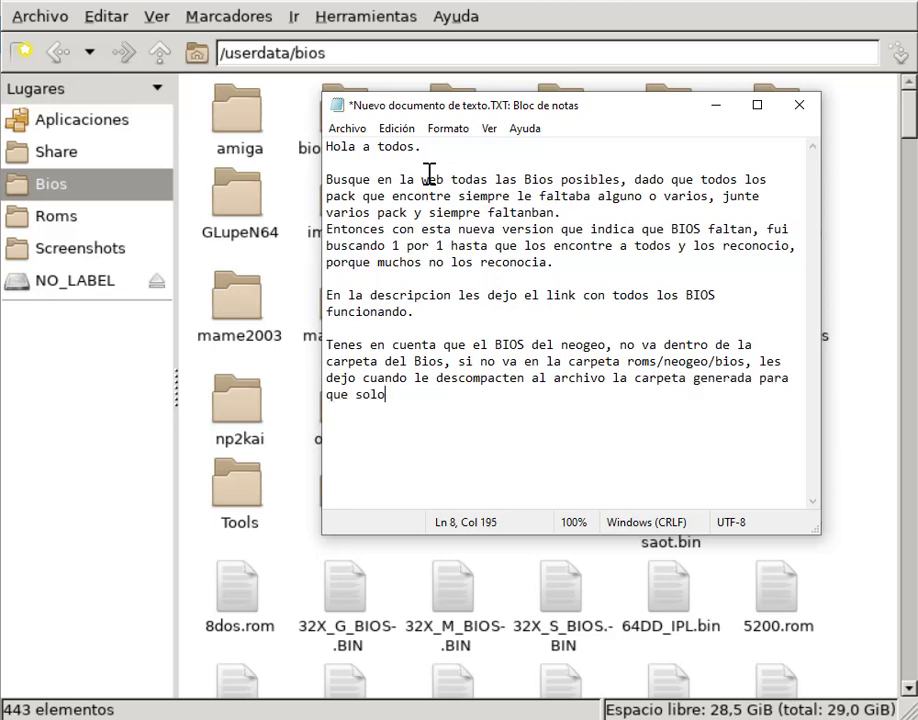
pyautogui.press('BackSpace')
pyautogui.press('BackSpace')
pyautogui.press('BackSpace')
pyautogui.write('la tengas ')
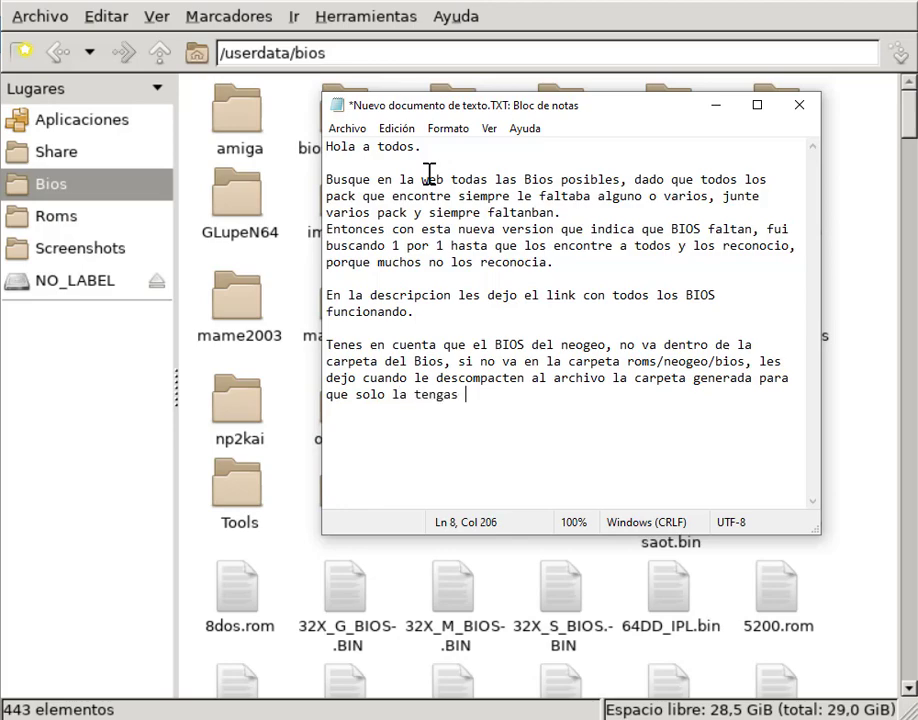
pyautogui.write('que copia')
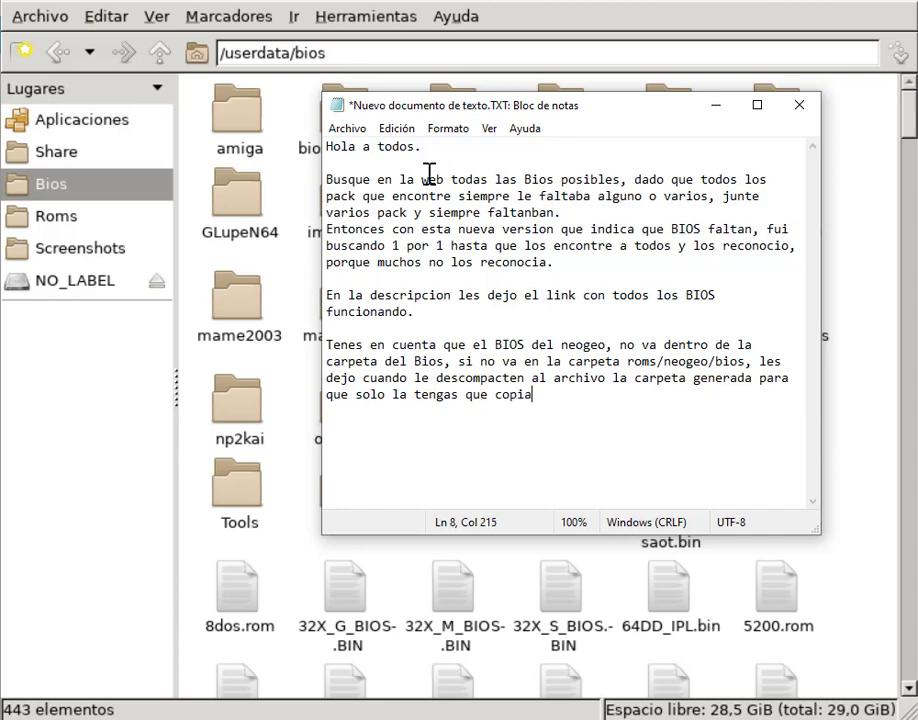
pyautogui.write('r y listo.')
pyautogui.press('Return')
# Write the closing line "Espero que les sirva a todos, abrazo a todos y suerte..." followed by a blank line
pyautogui.write('Esper')
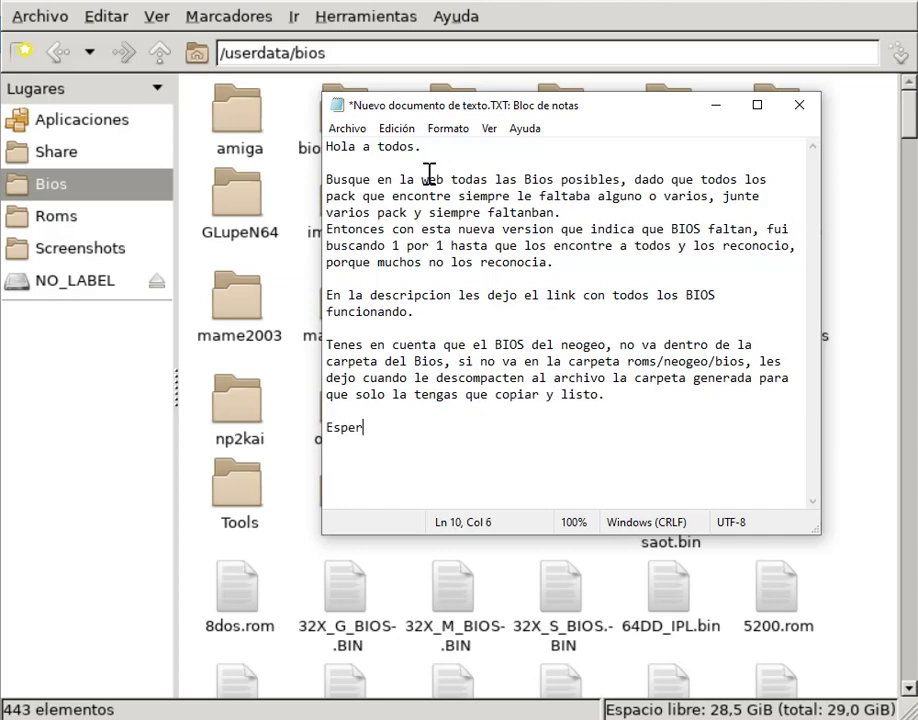
pyautogui.write('o que les sirva a todos,')
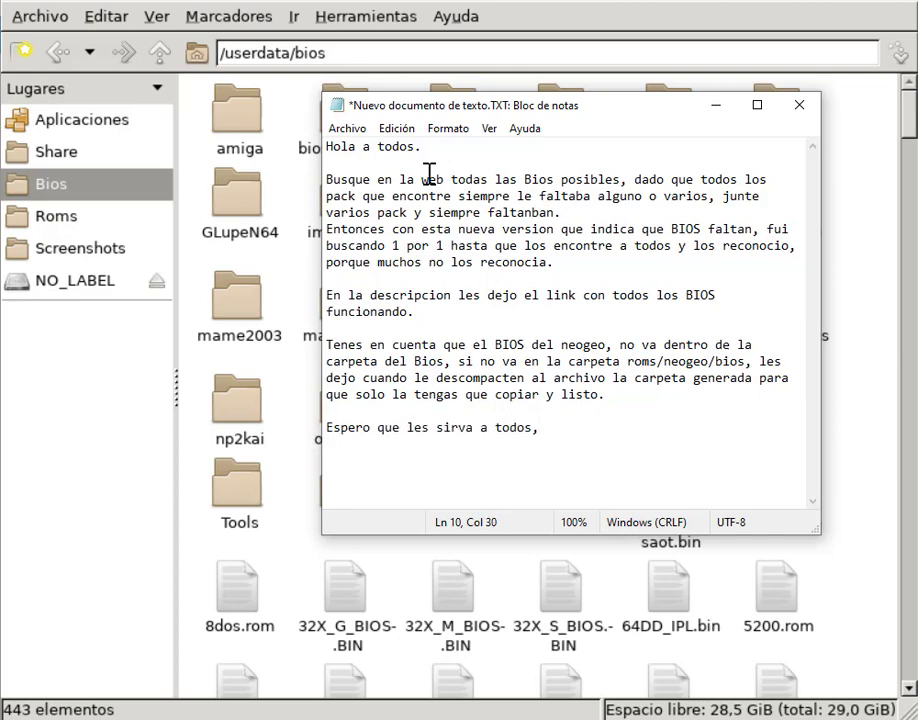
pyautogui.write(' abrazo a toso')
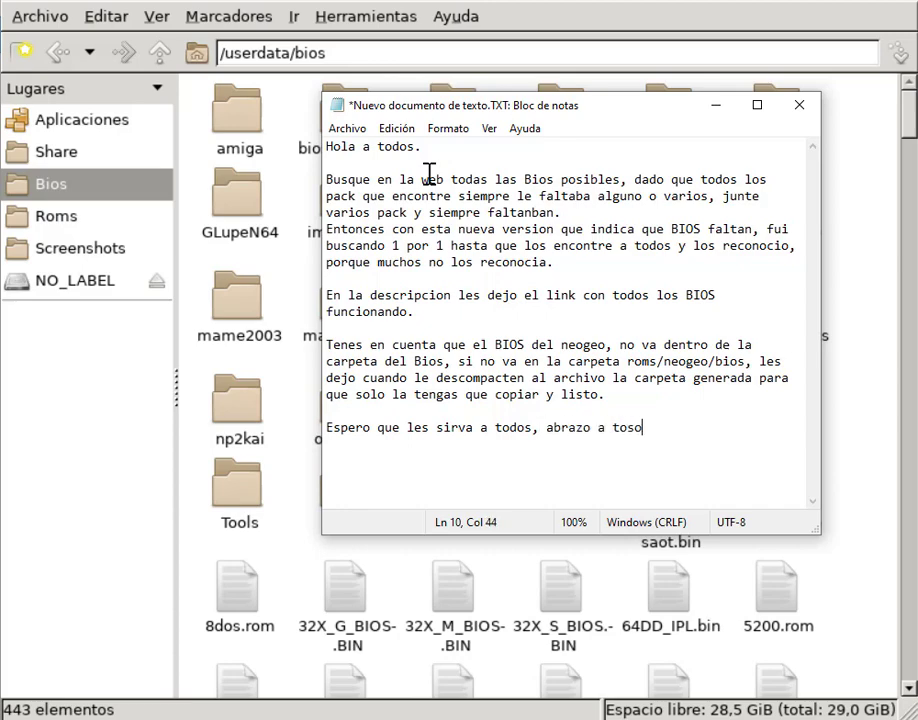
pyautogui.press('BackSpace')
pyautogui.press('BackSpace')
pyautogui.write('dos y suerte...')
pyautogui.press('Return')
pyautogui.press('Return')
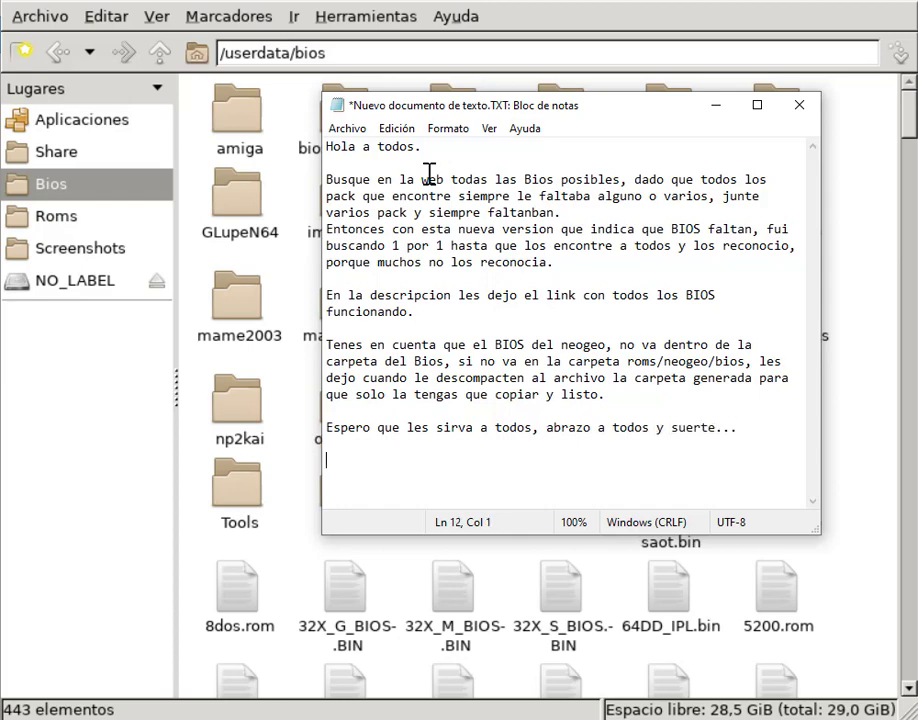
# Sign off the note with "Bye..." on the line below the closing sentence
pyautogui.write('Un')
pyautogui.press('BackSpace')
pyautogui.press('BackSpace')
pyautogui.press('BackSpace')
pyautogui.write('Bye...')
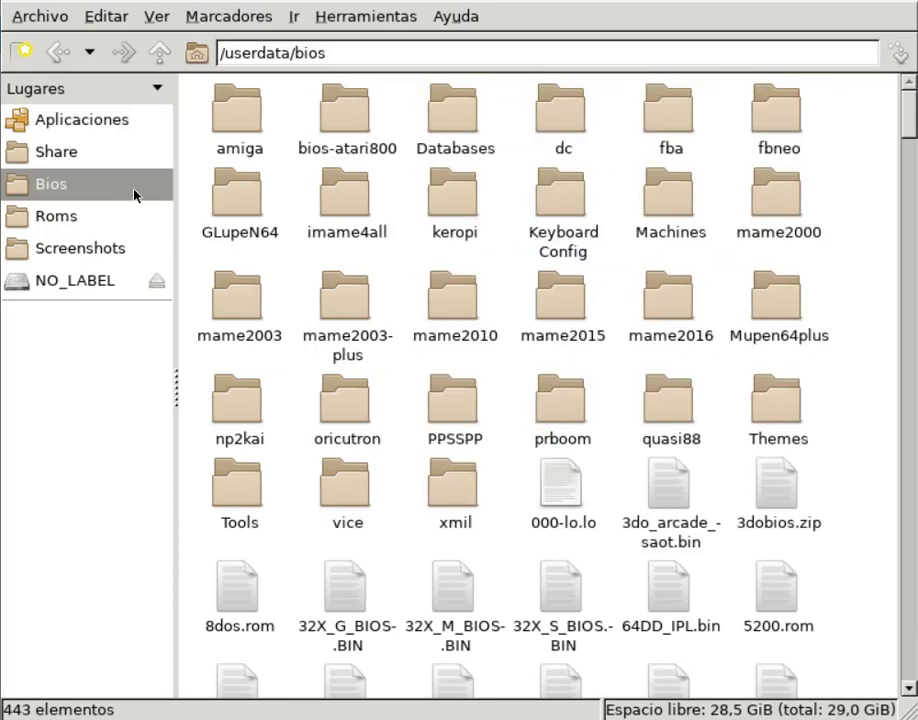
# Close the file manager window showing the bios folder and open the game settings (Configuración de juegos) in Batocera
pyautogui.click(45, 17)
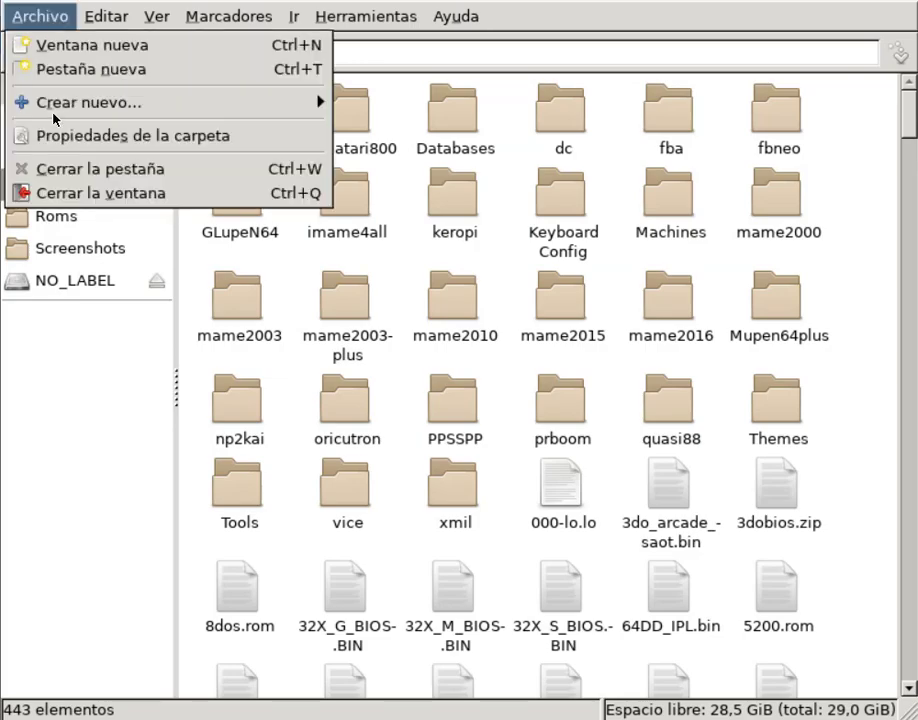
pyautogui.click(70, 202)
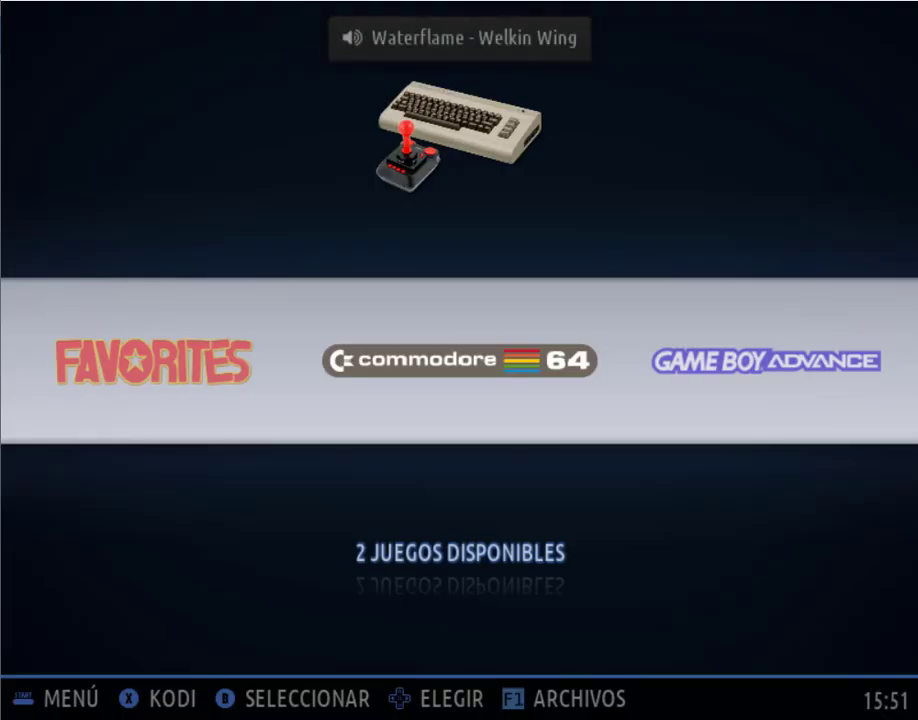
pyautogui.press('Return')
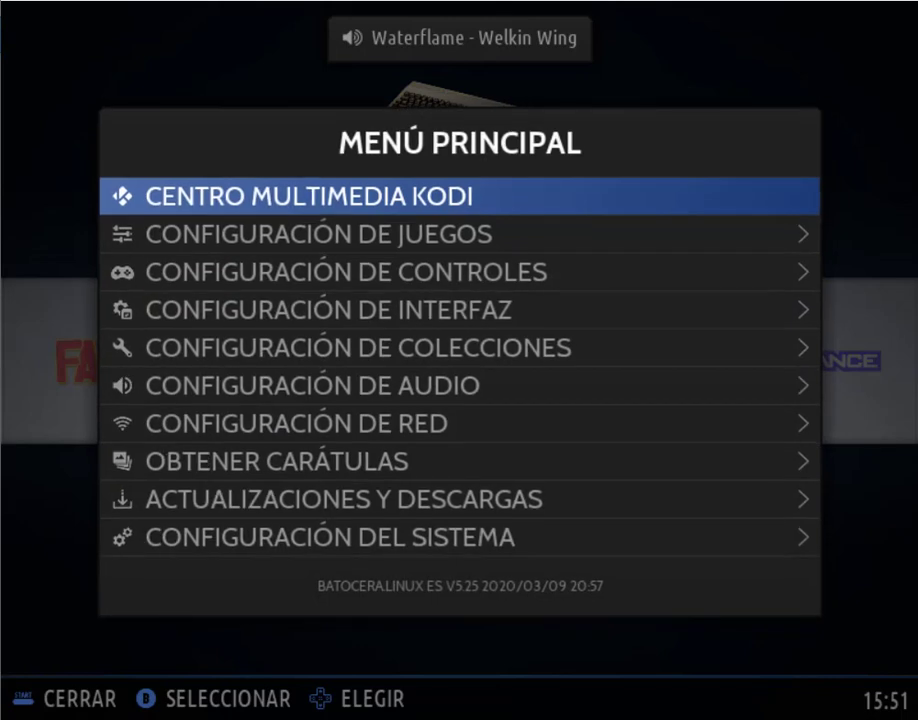
pyautogui.press('Down')
pyautogui.press('Down')
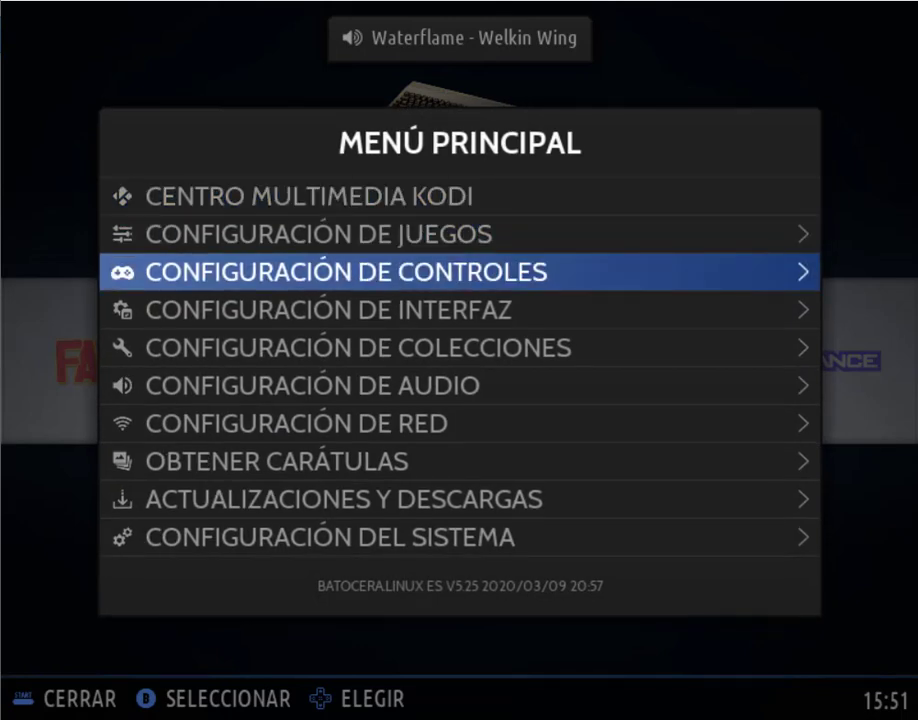
pyautogui.press('Up')
pyautogui.press('Return')
# Check the missing BIOS list (BIOS faltantes) in the game settings and return to the system selection screen
pyautogui.press('Down')
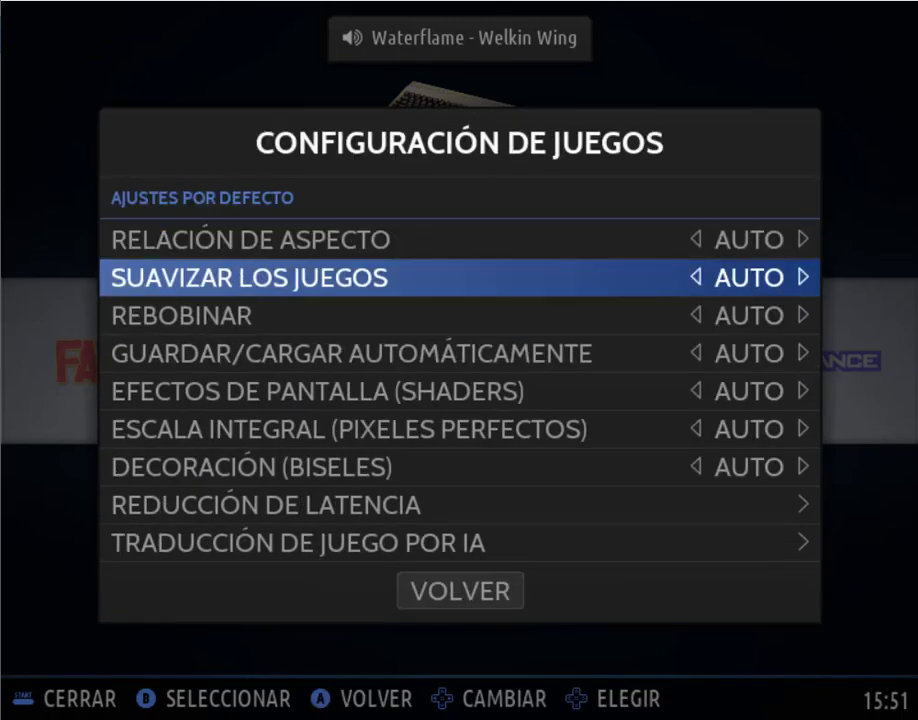
pyautogui.press('Down')
pyautogui.press('Down')
pyautogui.press('Down')
pyautogui.press('Down')
pyautogui.press('Down')
pyautogui.press('Down')
pyautogui.press('Down')
pyautogui.press('Down')
pyautogui.press('Down')
pyautogui.press('Down')
pyautogui.press('Down')
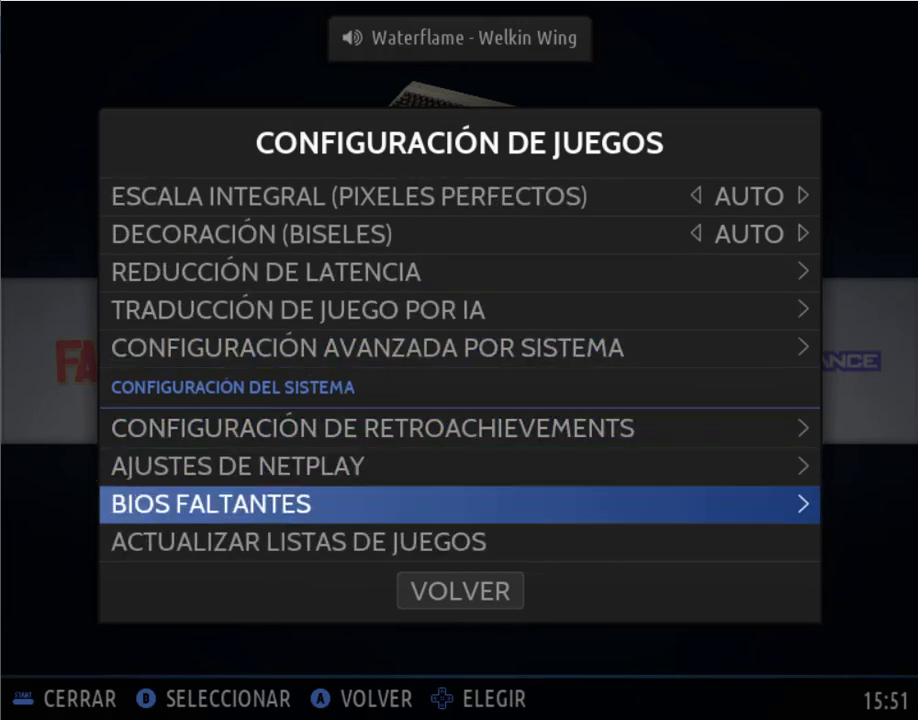
pyautogui.press('Return')
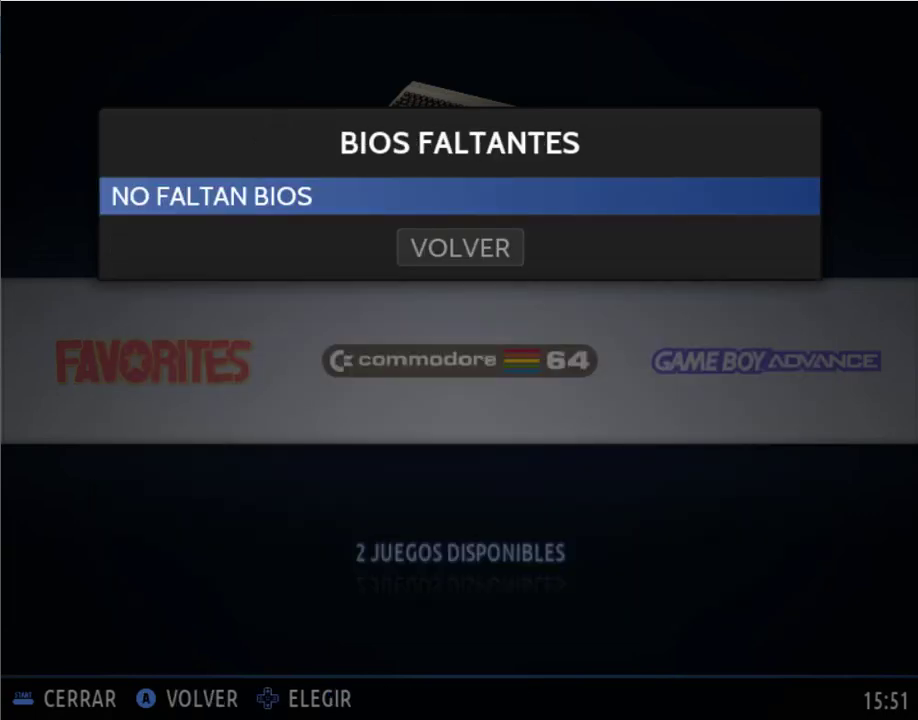
pyautogui.press('Down')
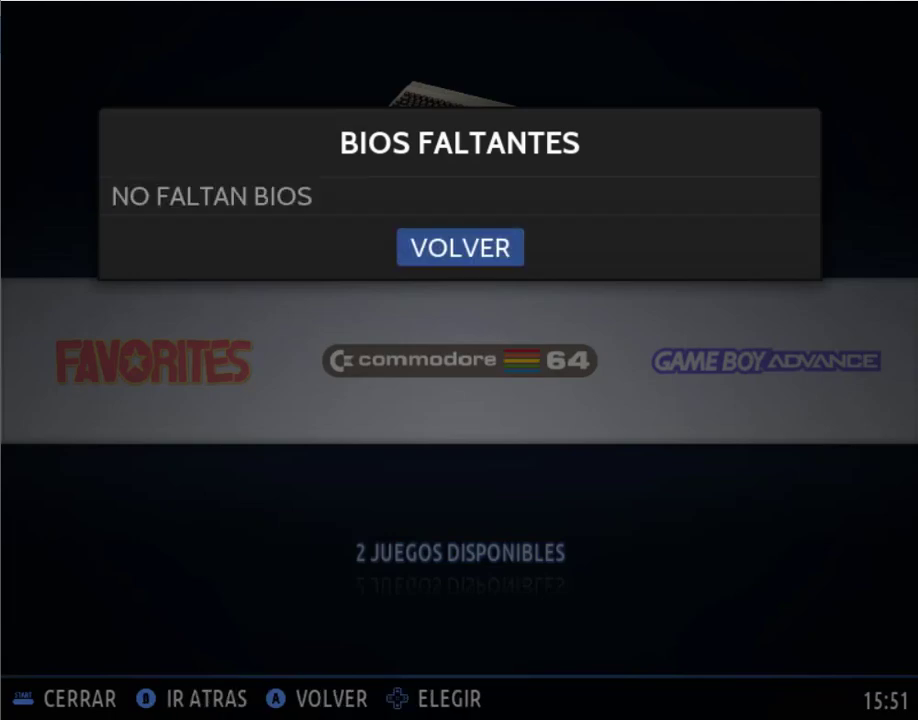
pyautogui.press('Return')
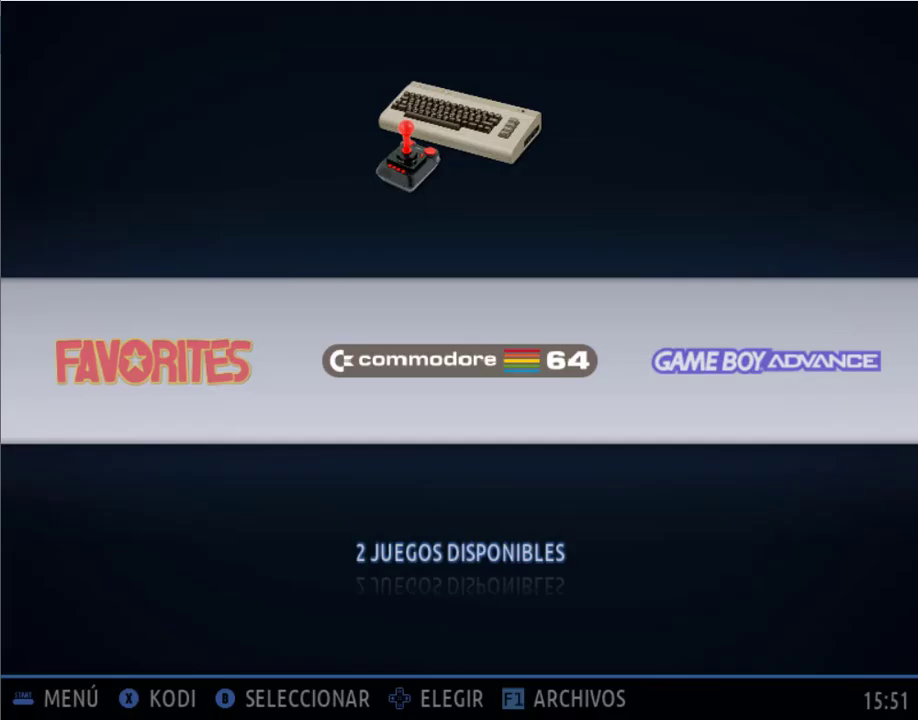